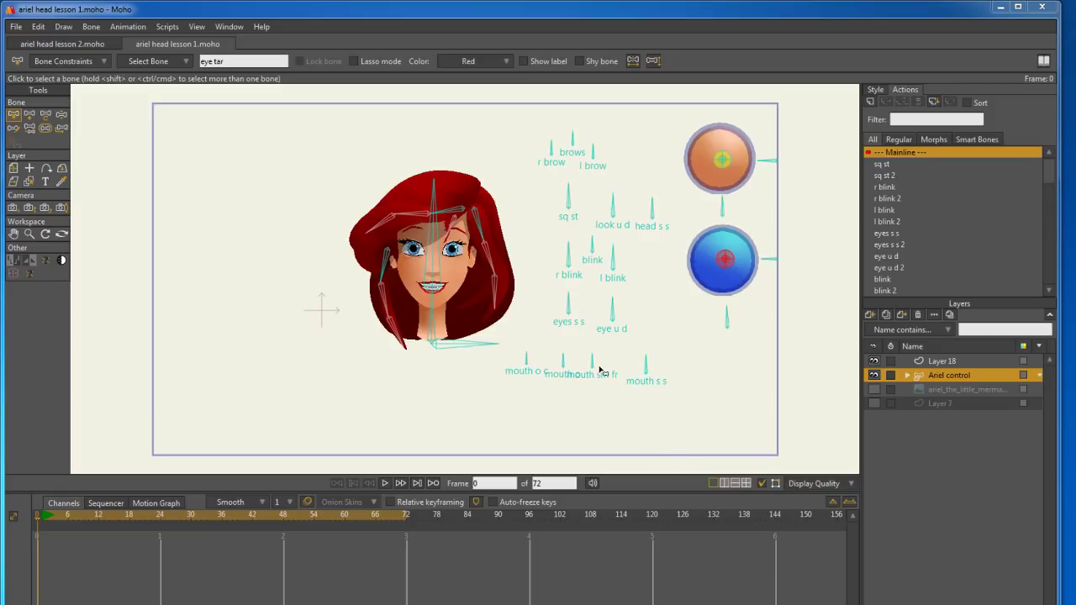
- Test the rig by dragging the blue eye controller's target and the orange head controller's target
click(61, 114)
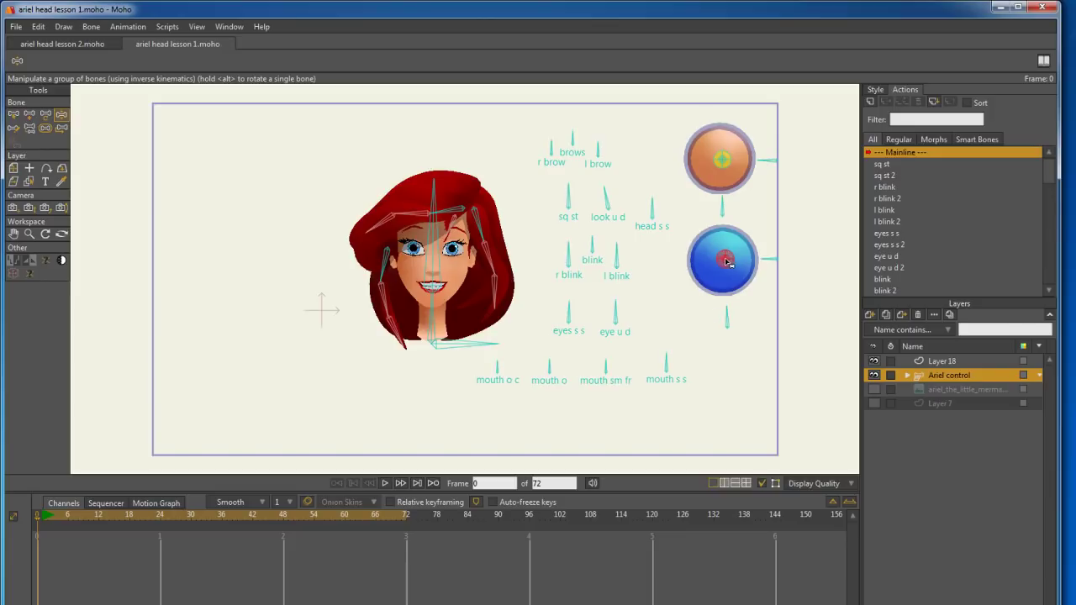
mouse_move(728, 262)
mouse_down()
mouse_move(726, 250)
mouse_move(722, 275)
mouse_move(703, 248)
mouse_move(711, 256)
mouse_move(728, 235)
mouse_move(714, 257)
mouse_move(733, 254)
mouse_move(713, 262)
mouse_move(728, 274)
mouse_move(723, 262)
mouse_up()
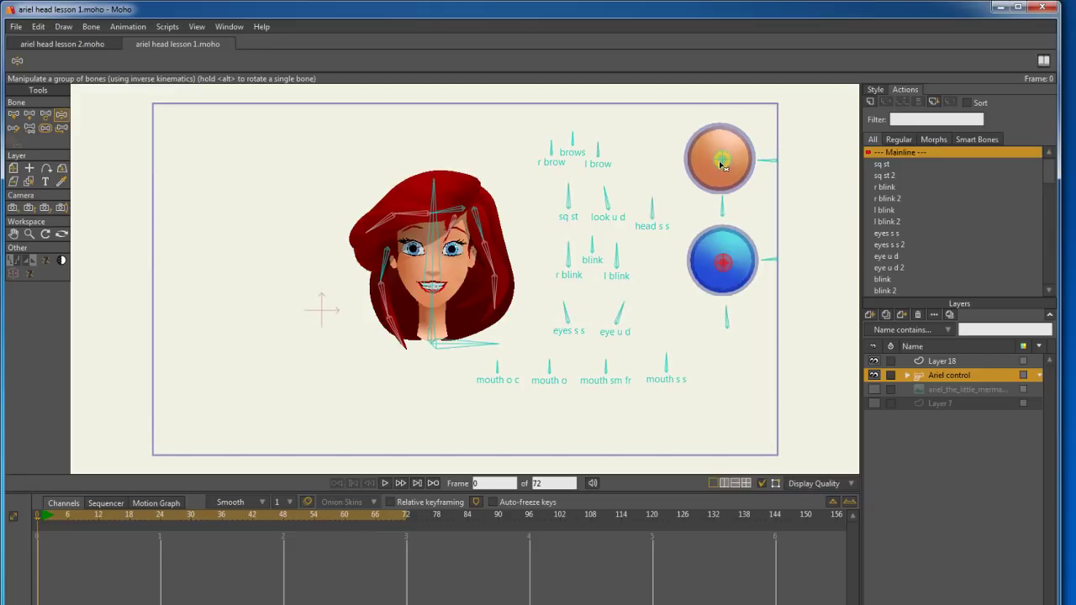
mouse_move(721, 159)
mouse_down()
mouse_move(714, 133)
mouse_move(722, 159)
mouse_move(705, 160)
mouse_move(744, 165)
mouse_move(695, 156)
mouse_move(724, 191)
mouse_move(744, 159)
mouse_move(713, 127)
mouse_move(710, 170)
mouse_move(716, 140)
mouse_move(699, 164)
mouse_move(721, 150)
mouse_up()
click(723, 262)
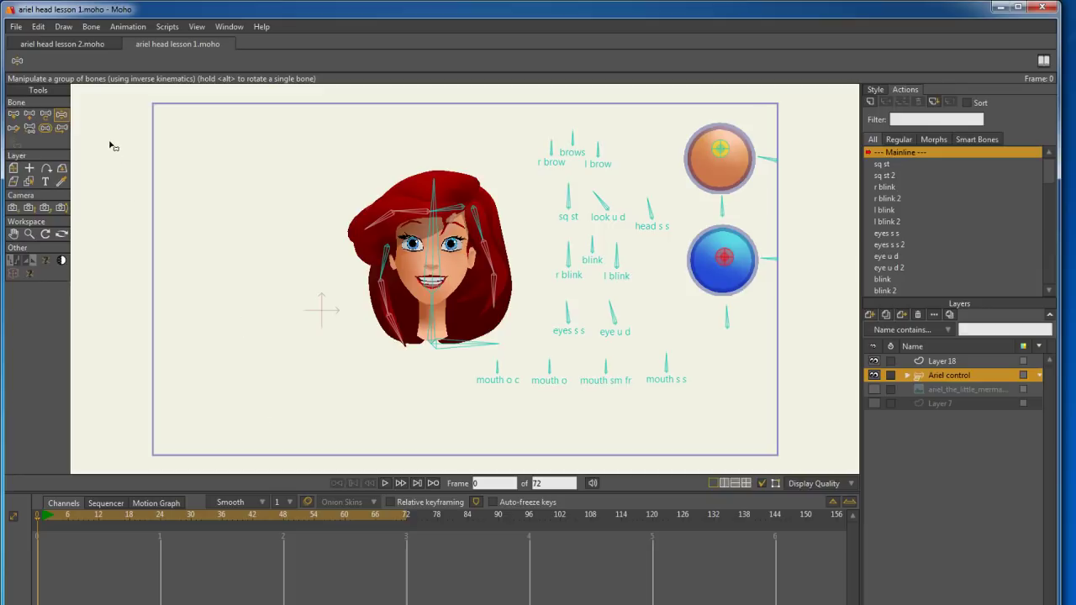
- Switch to ariel head lesson 2.moho and return from action editing to the Mainline
click(85, 43)
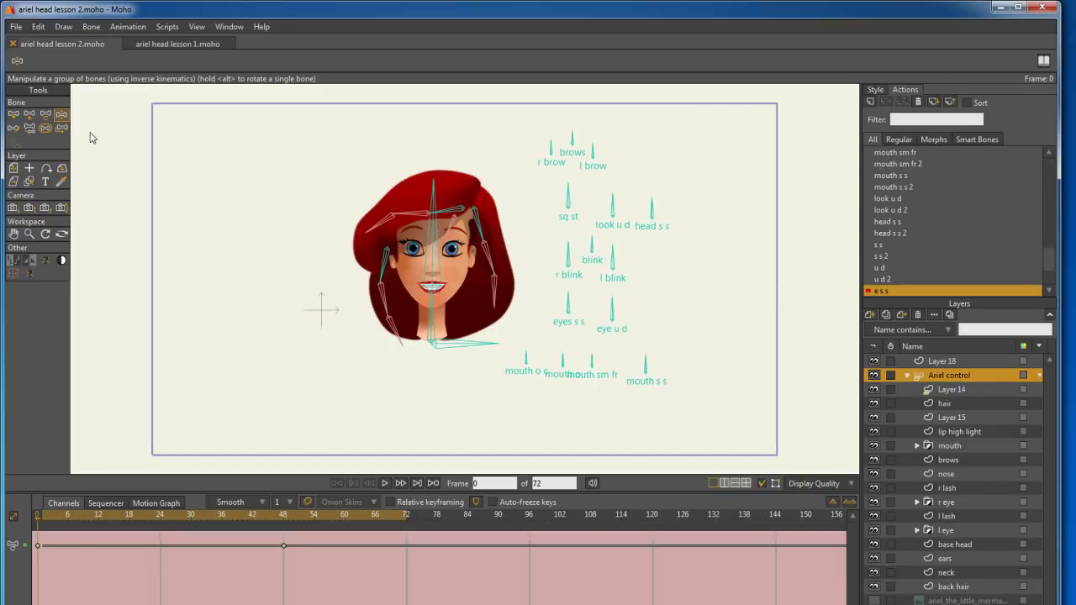
key(b)
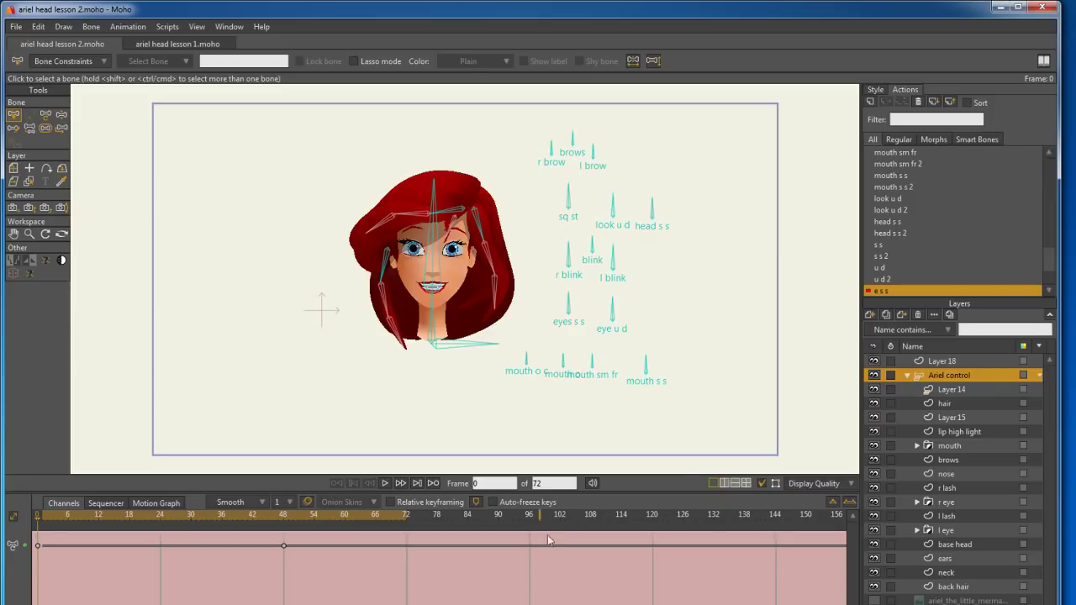
drag(1054, 268, 1048, 168)
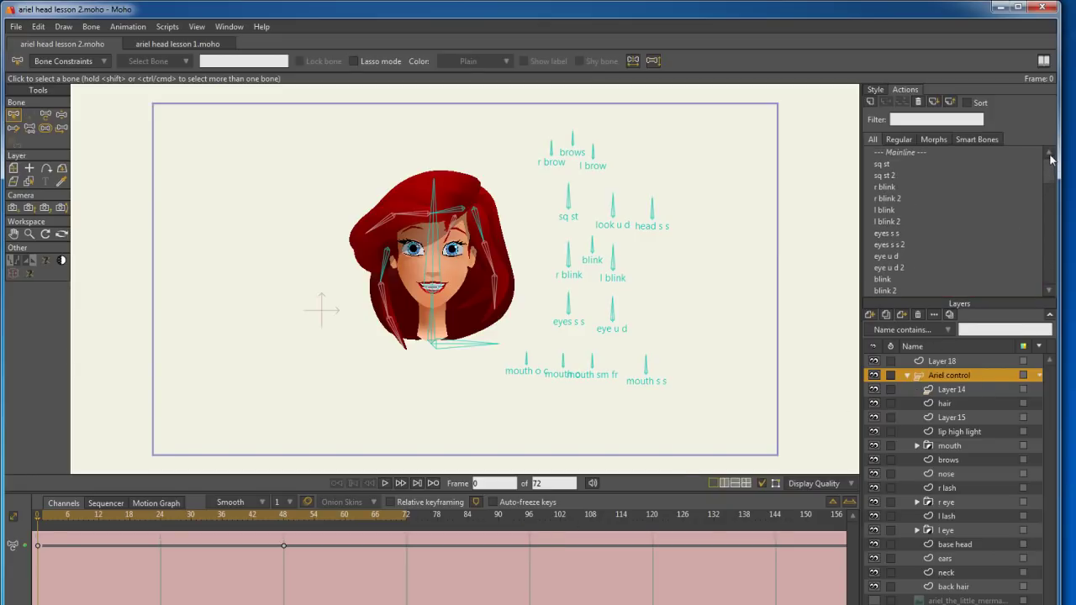
click(915, 153)
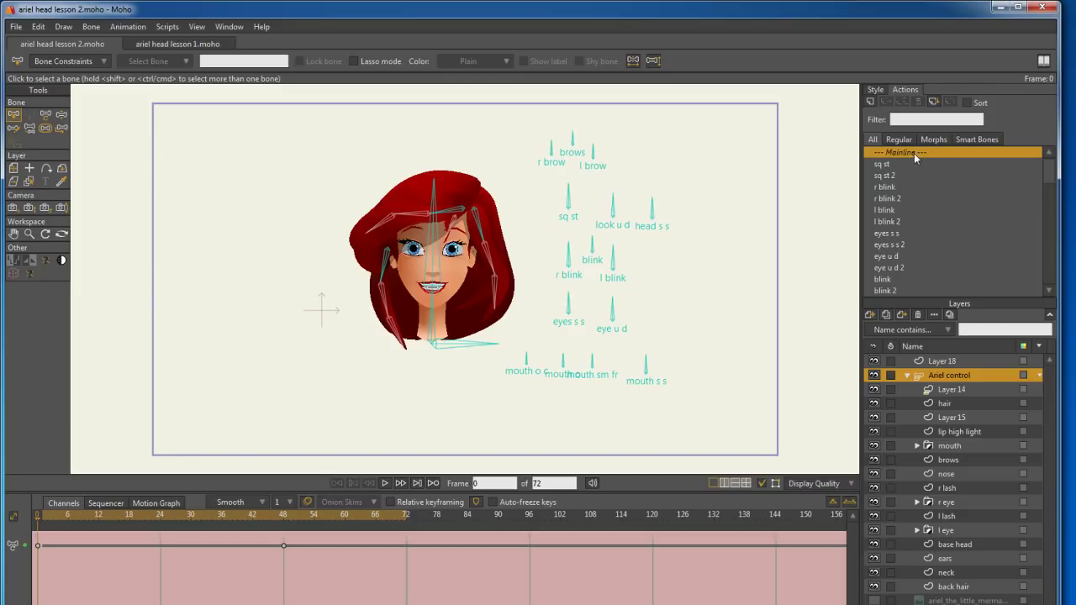
double_click(908, 153)
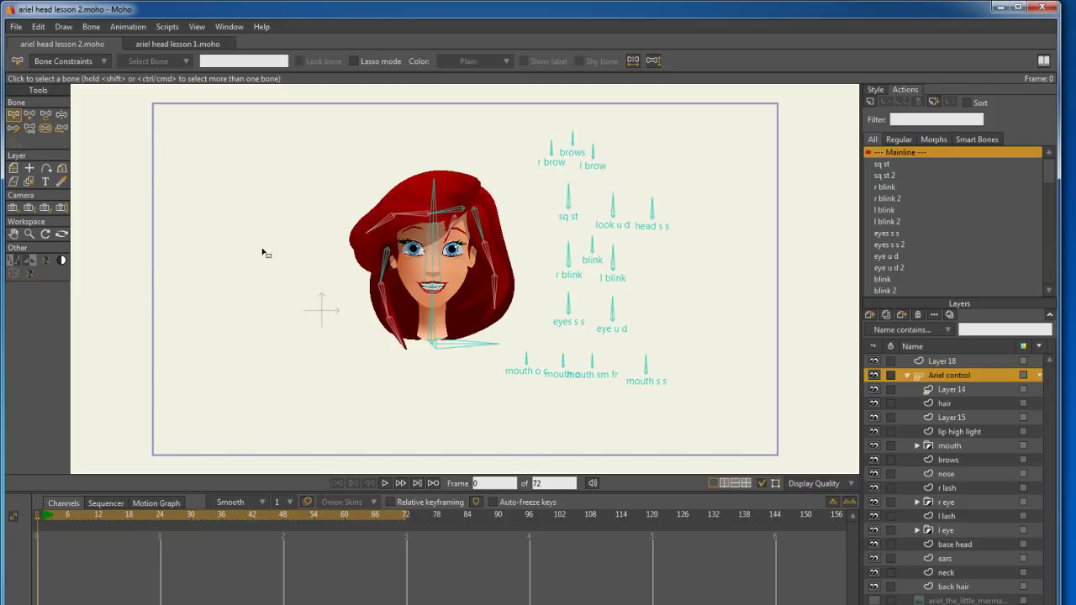
- Pose Ariel's head by rotating the head s s bone and selecting look u d
click(61, 114)
mouse_move(651, 209)
mouse_down()
mouse_move(677, 224)
mouse_move(649, 200)
mouse_move(590, 210)
mouse_move(620, 204)
mouse_move(604, 195)
mouse_move(610, 184)
mouse_move(660, 214)
mouse_move(649, 201)
mouse_up()
click(608, 200)
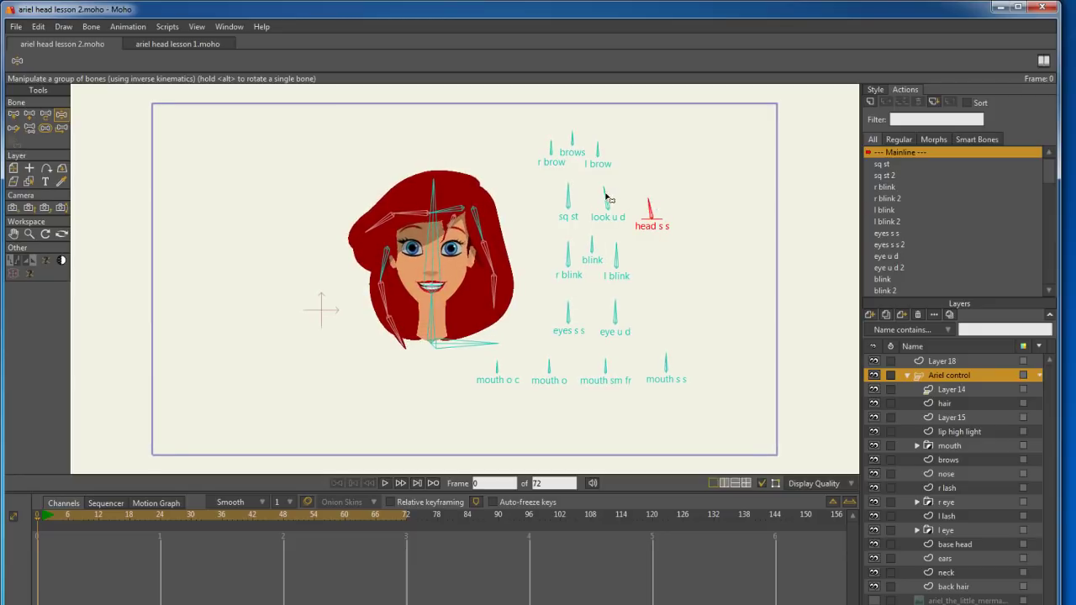
click(607, 198)
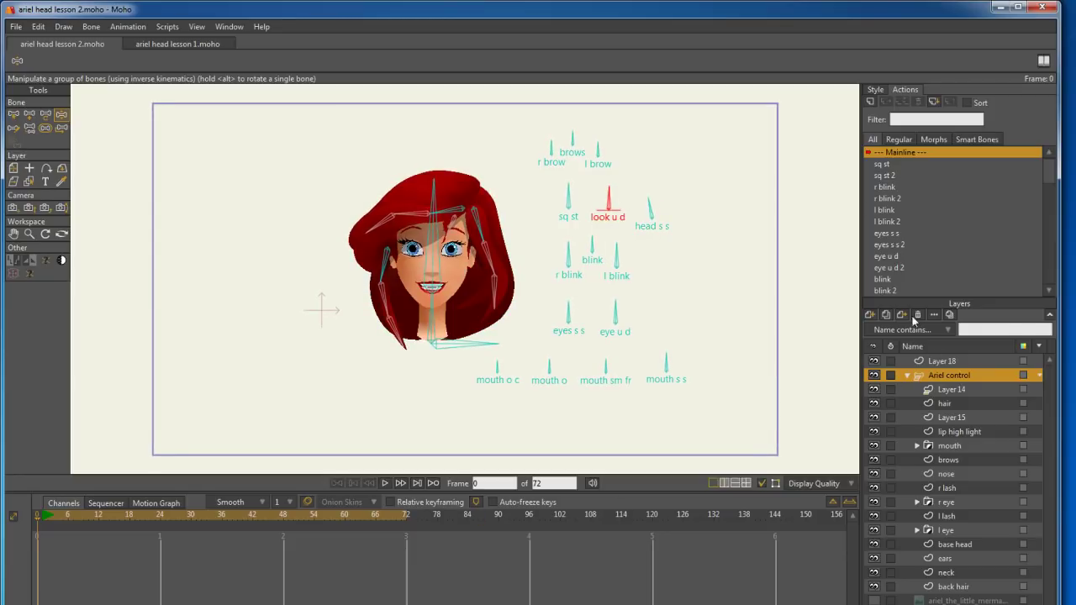
- Add a new vector Layer 5 inside the Ariel control group
click(869, 315)
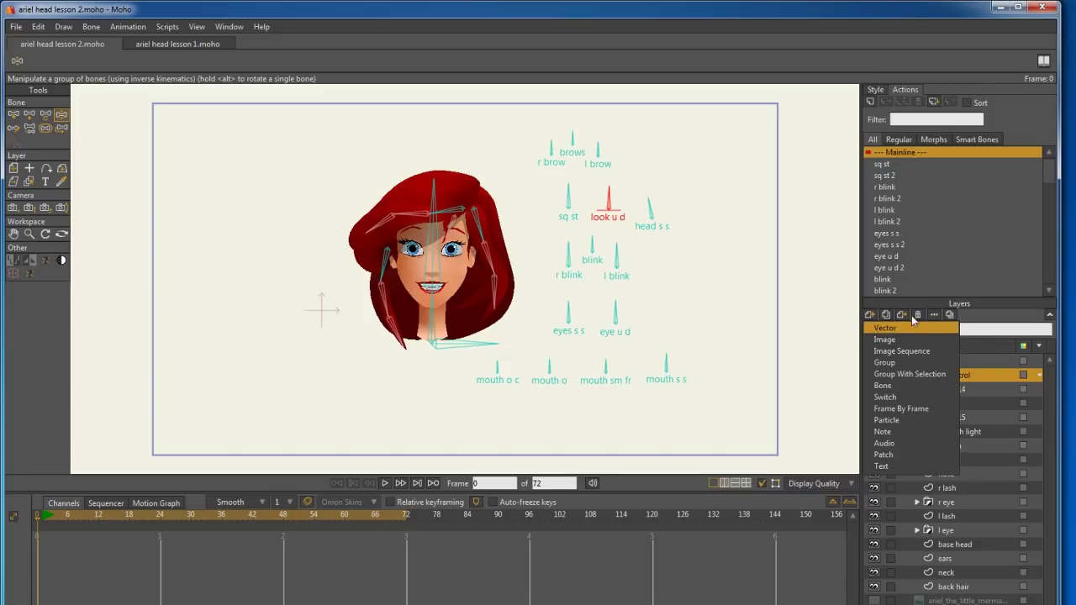
click(891, 336)
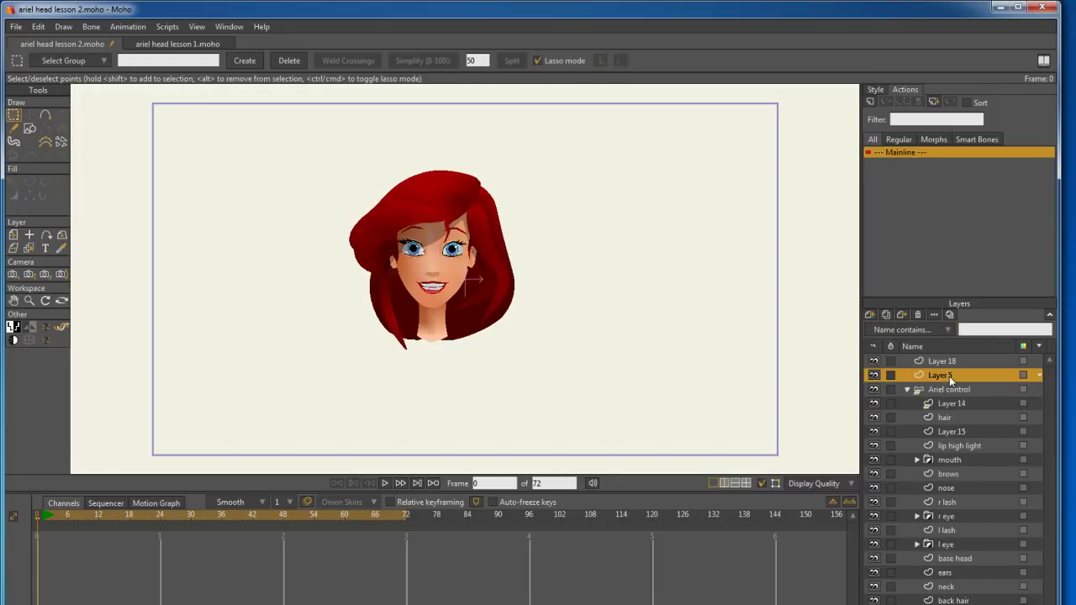
drag(948, 379, 955, 401)
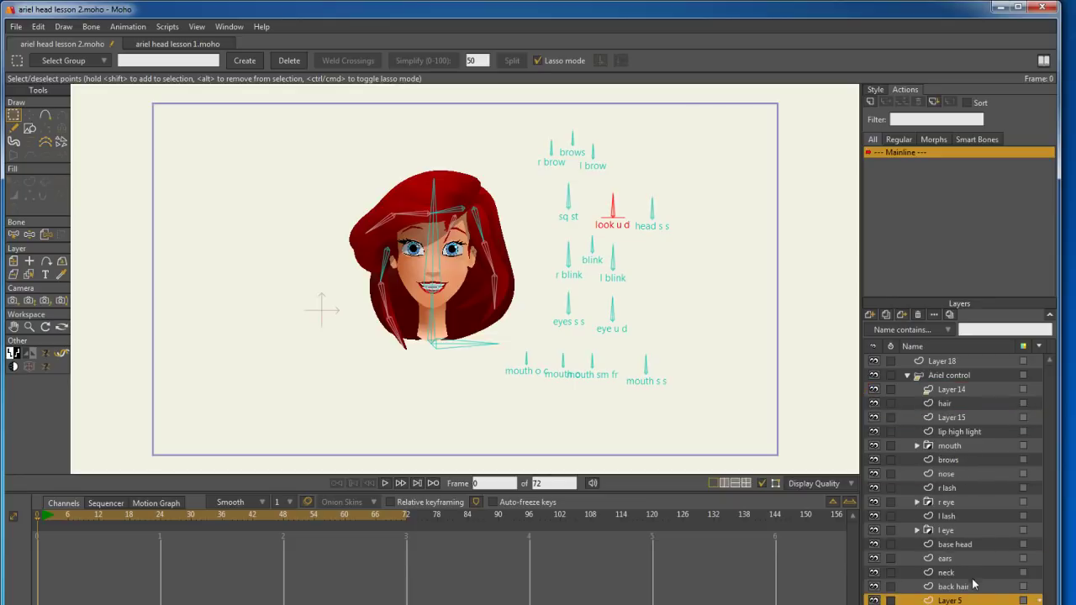
- Draw a light-blue circle near the canvas top right and shrink it slightly
click(29, 127)
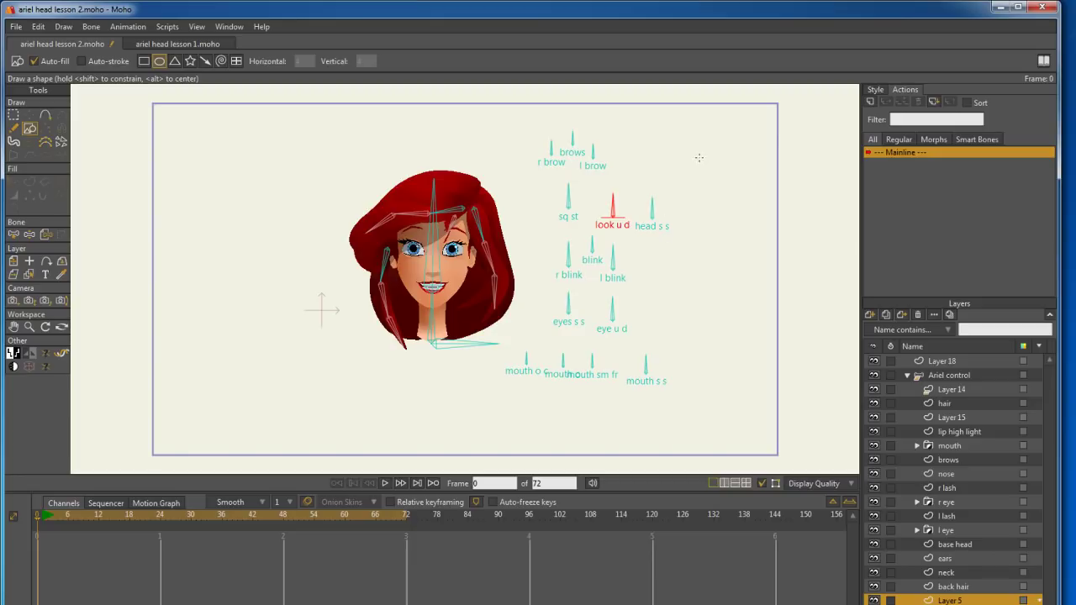
click(876, 89)
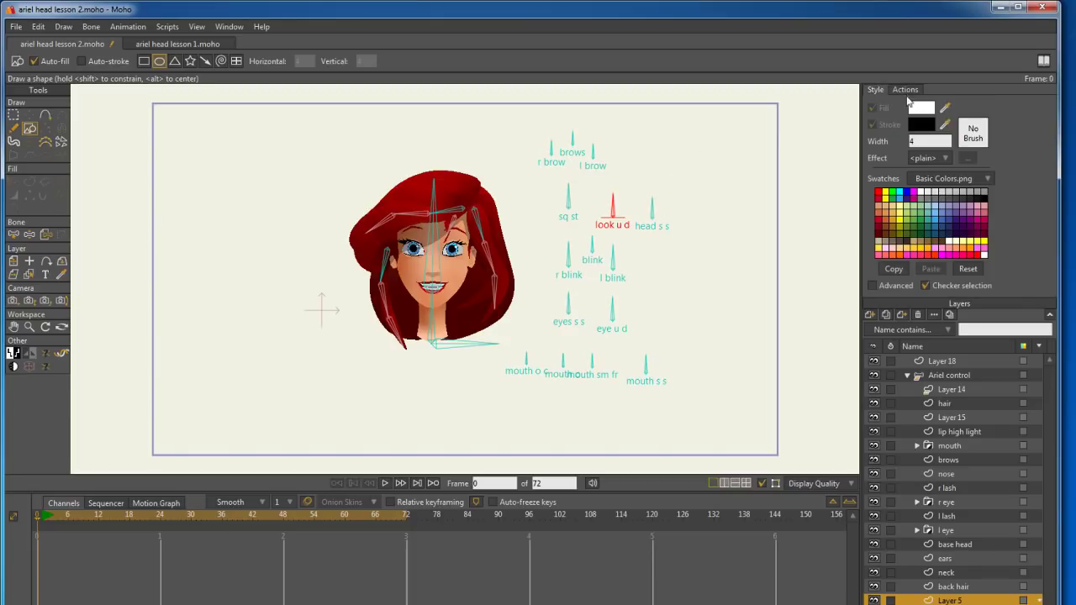
click(935, 214)
drag(684, 132, 761, 218)
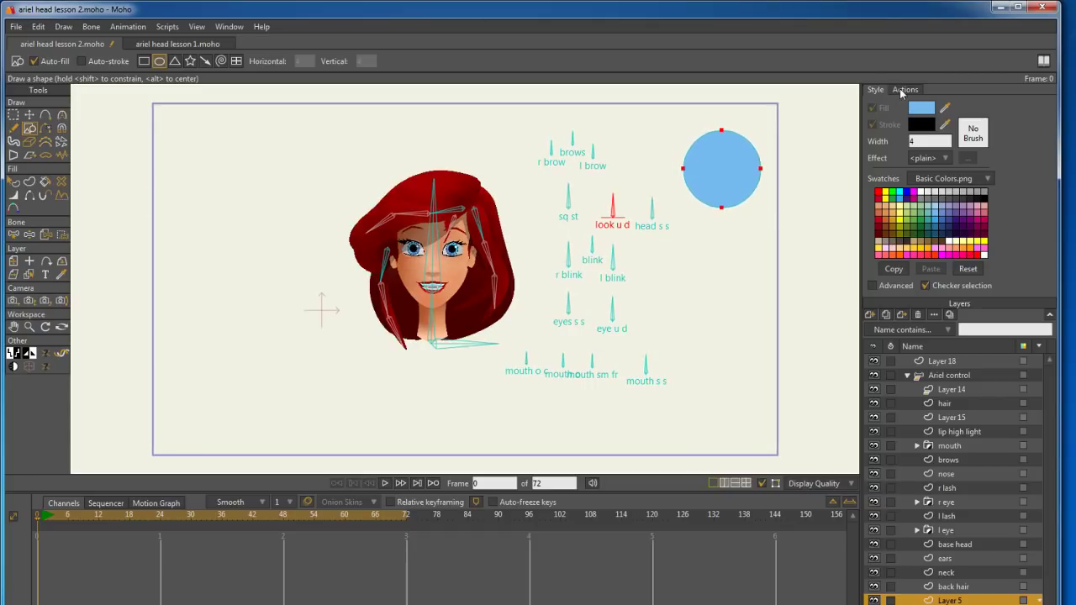
click(29, 114)
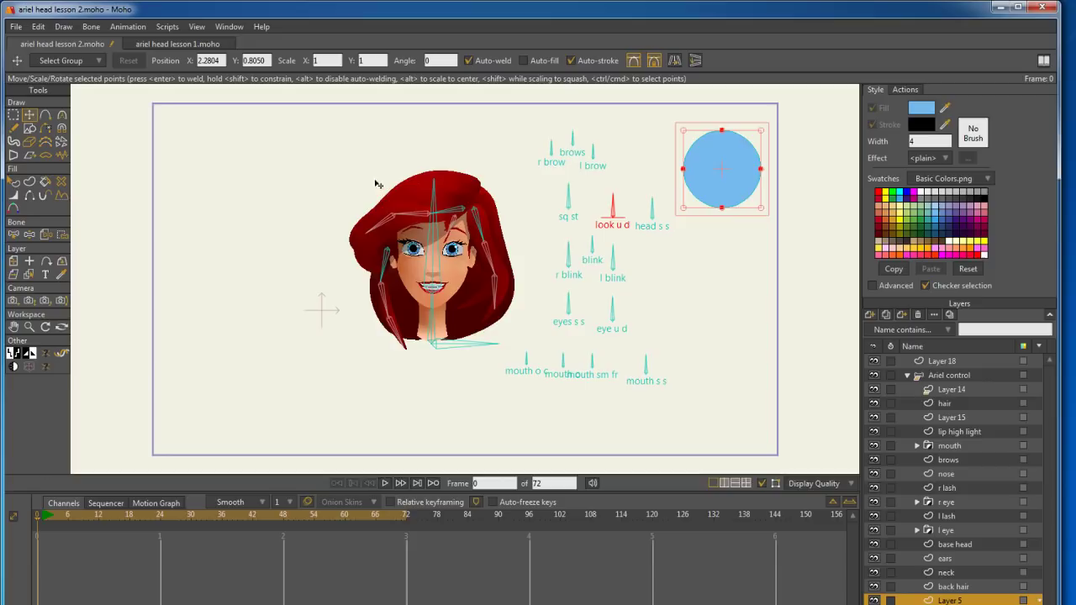
mouse_move(767, 214)
mouse_down()
mouse_move(754, 201)
mouse_move(760, 208)
mouse_up()
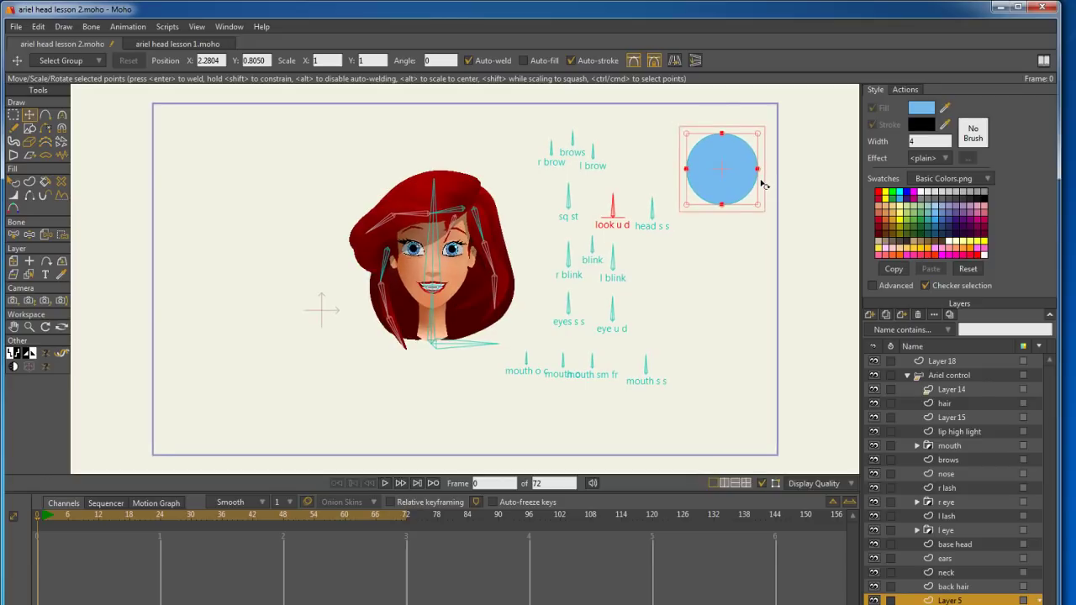
- Give the blue circle a black outline widened to 314 percent
click(13, 181)
click(744, 166)
click(879, 125)
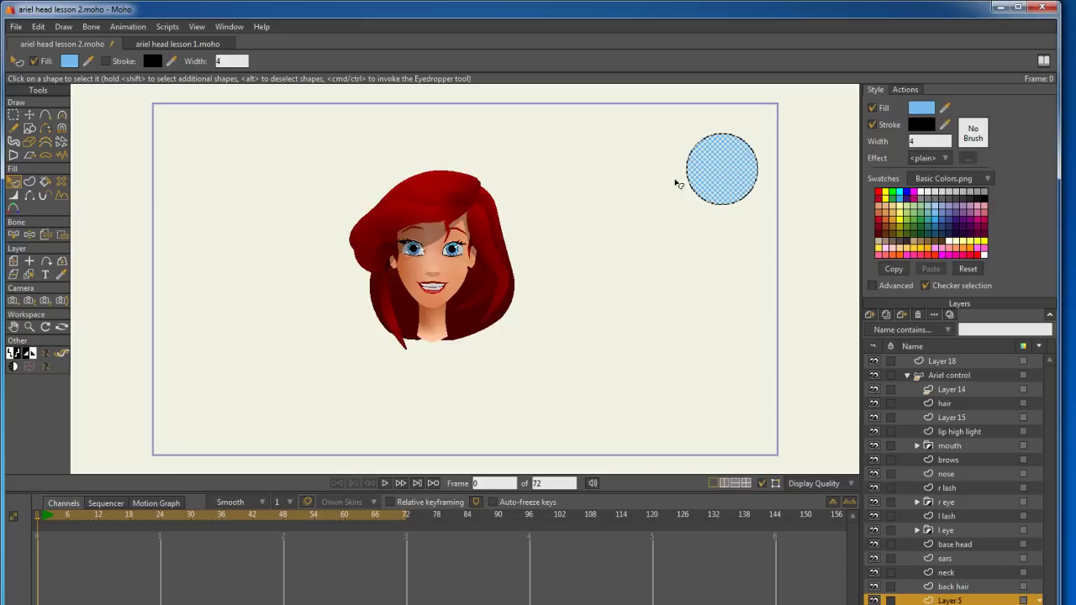
click(14, 195)
drag(736, 171, 804, 131)
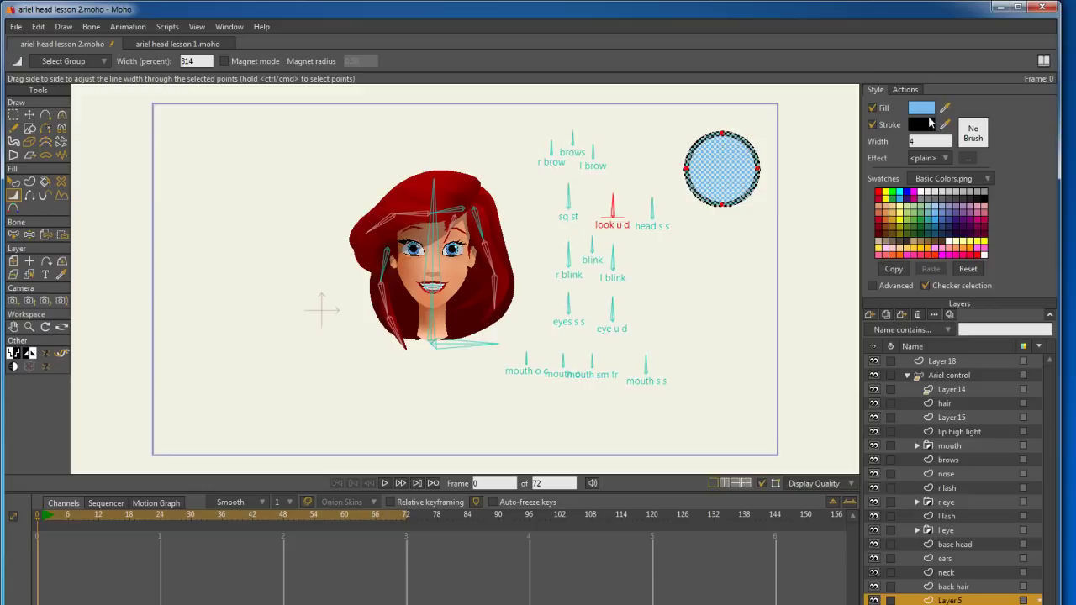
click(928, 123)
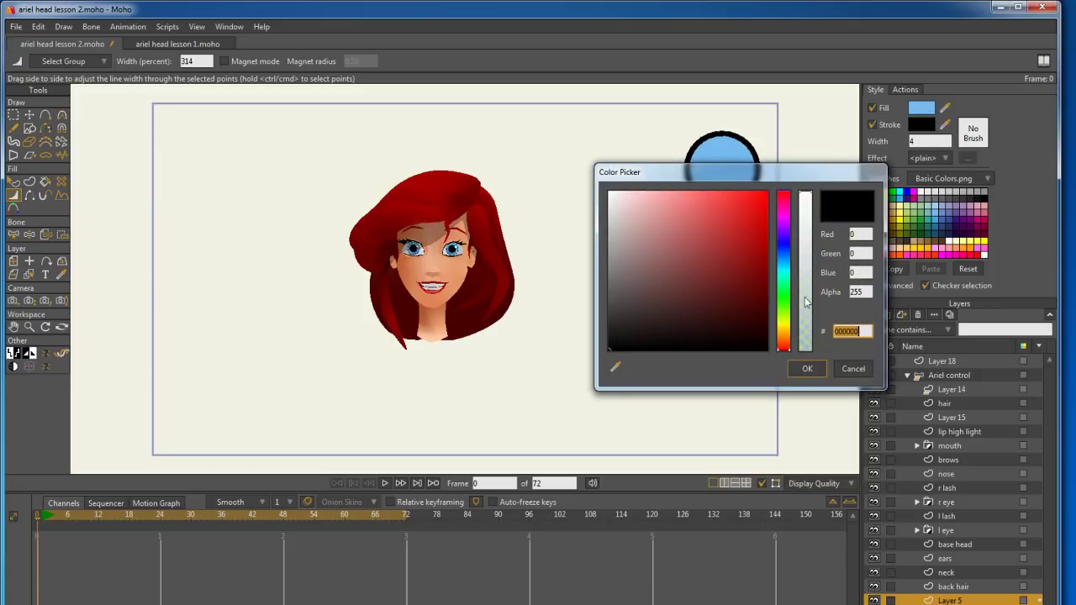
click(807, 368)
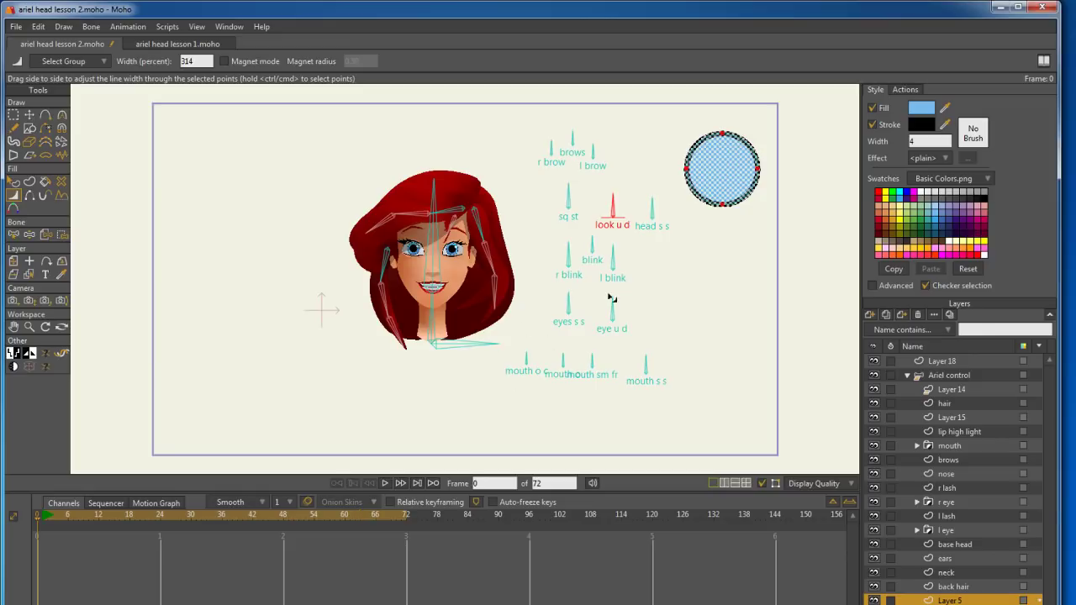
- On the Ariel control layer, add one bone below the blue circle and another to its right
key(t)
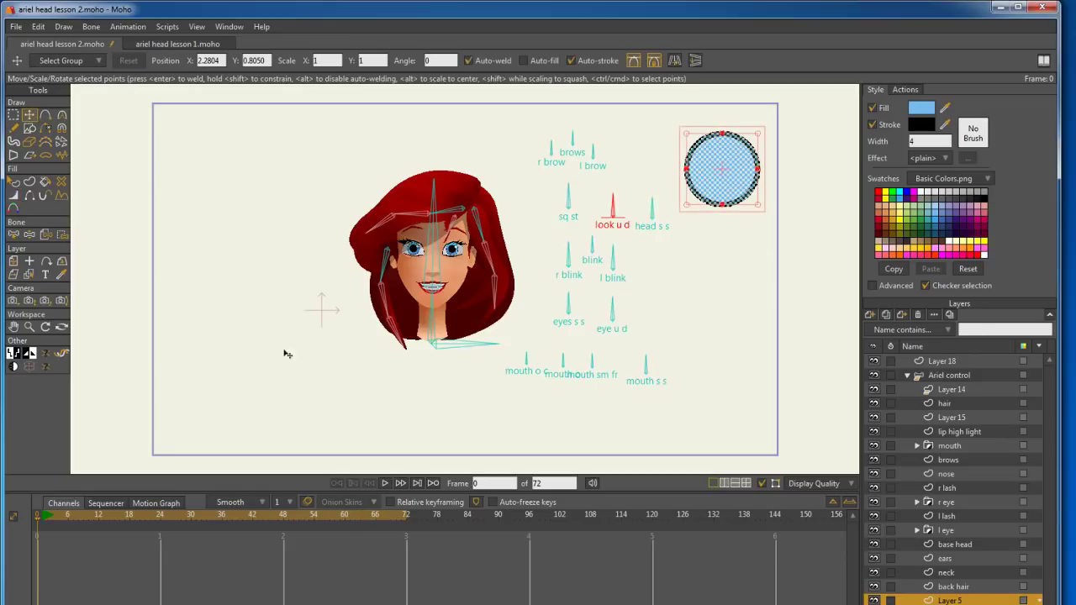
click(949, 377)
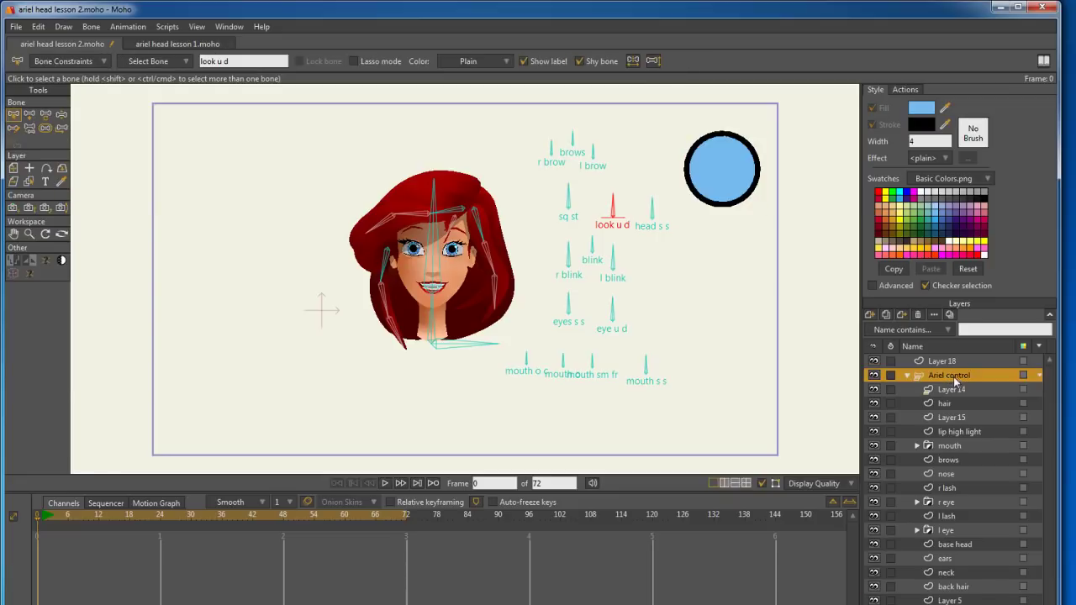
click(32, 116)
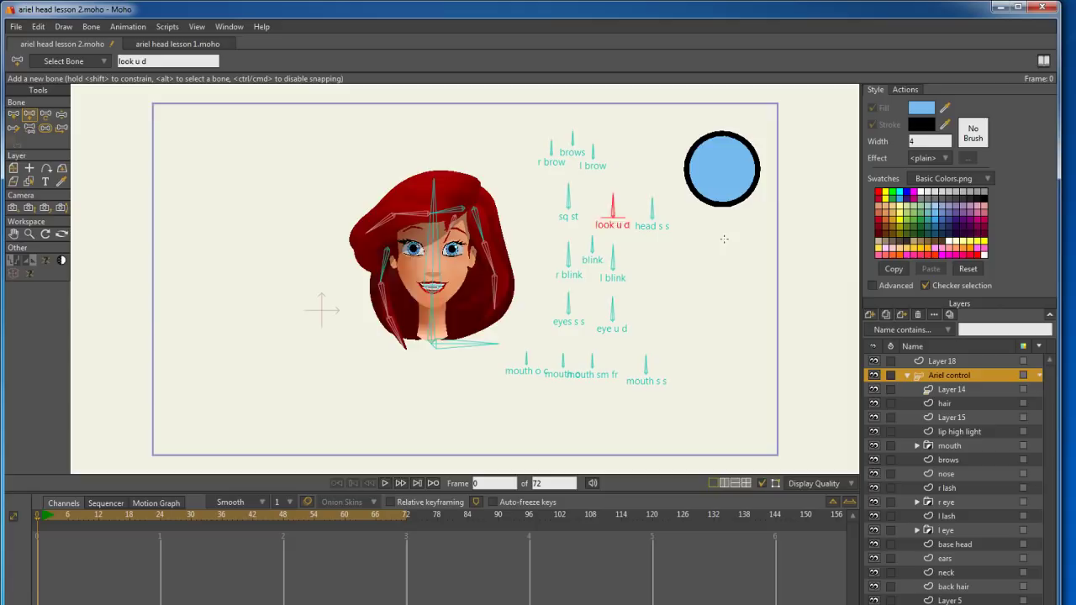
click(710, 284)
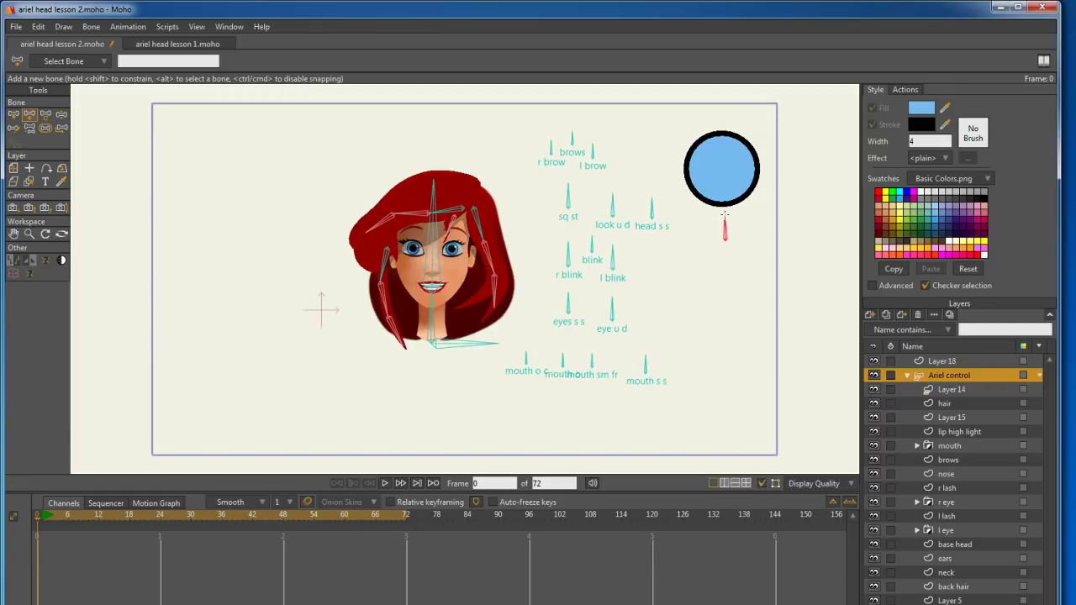
drag(723, 215, 725, 216)
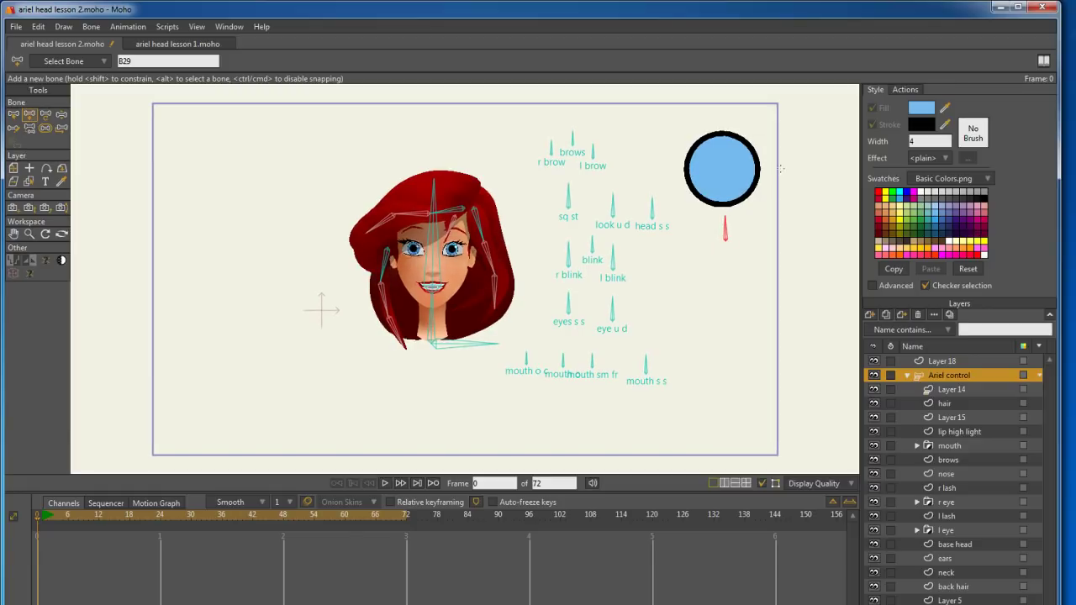
drag(785, 167, 765, 166)
click(45, 128)
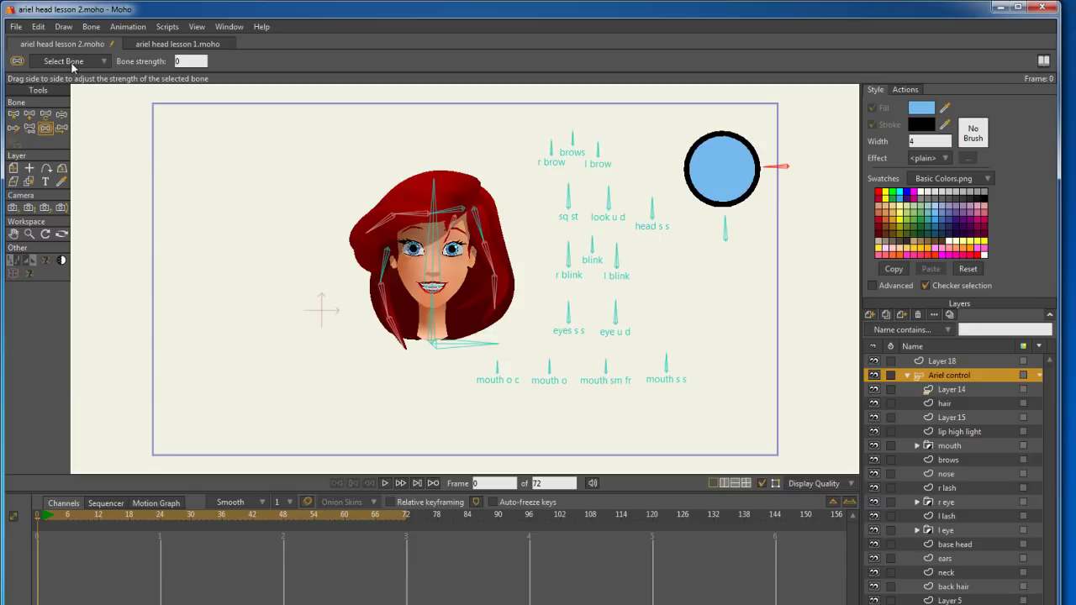
- Enable angle constraints on the right-hand circle bone, limited from -30 to 30 degrees
click(13, 114)
click(84, 63)
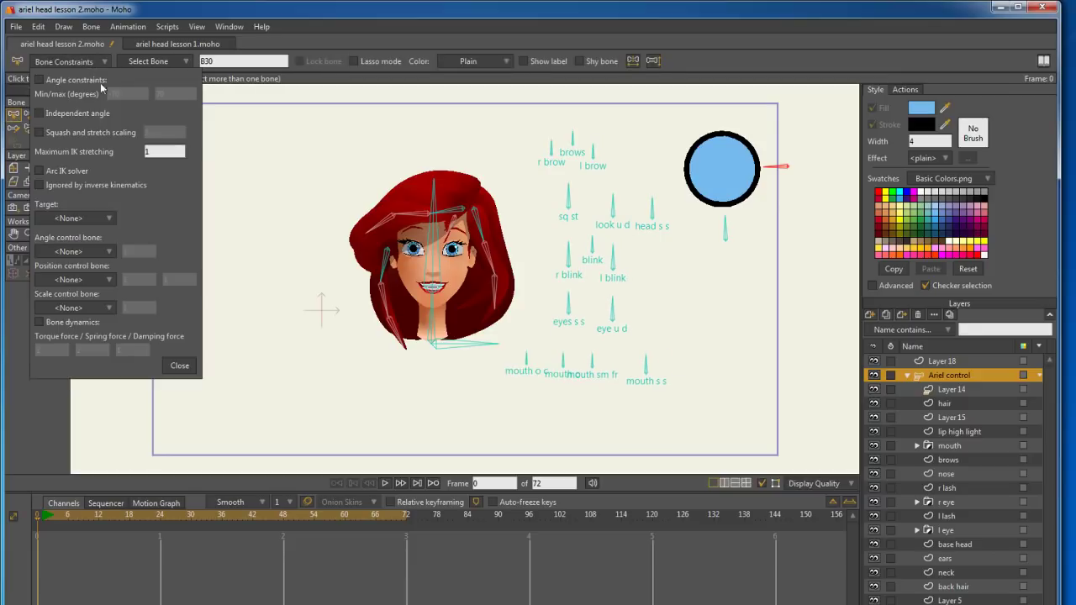
click(39, 80)
click(113, 93)
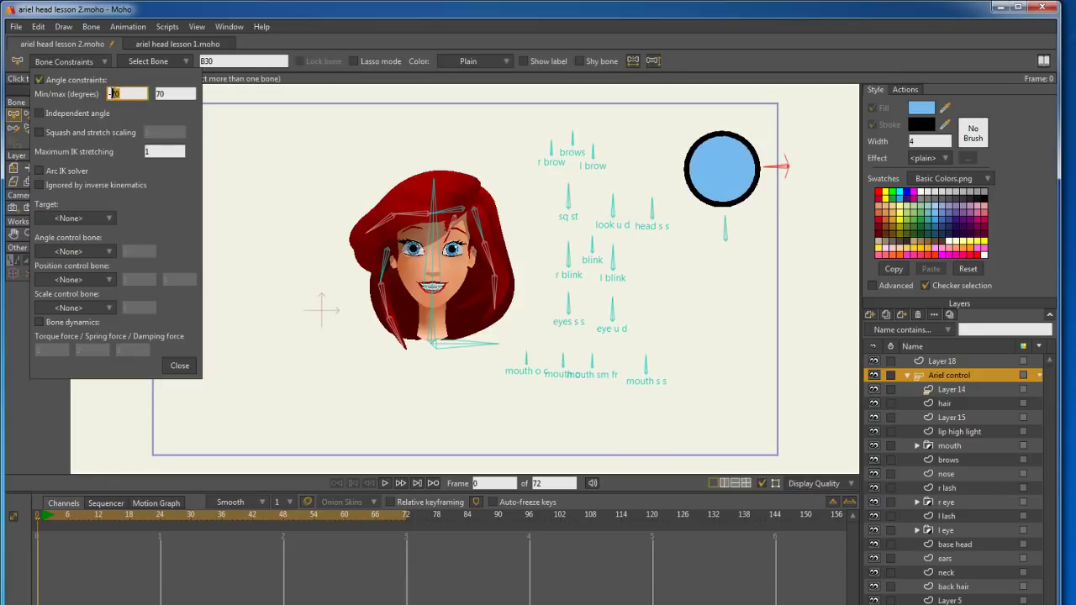
text(-3)
click(158, 93)
text(30)
click(179, 364)
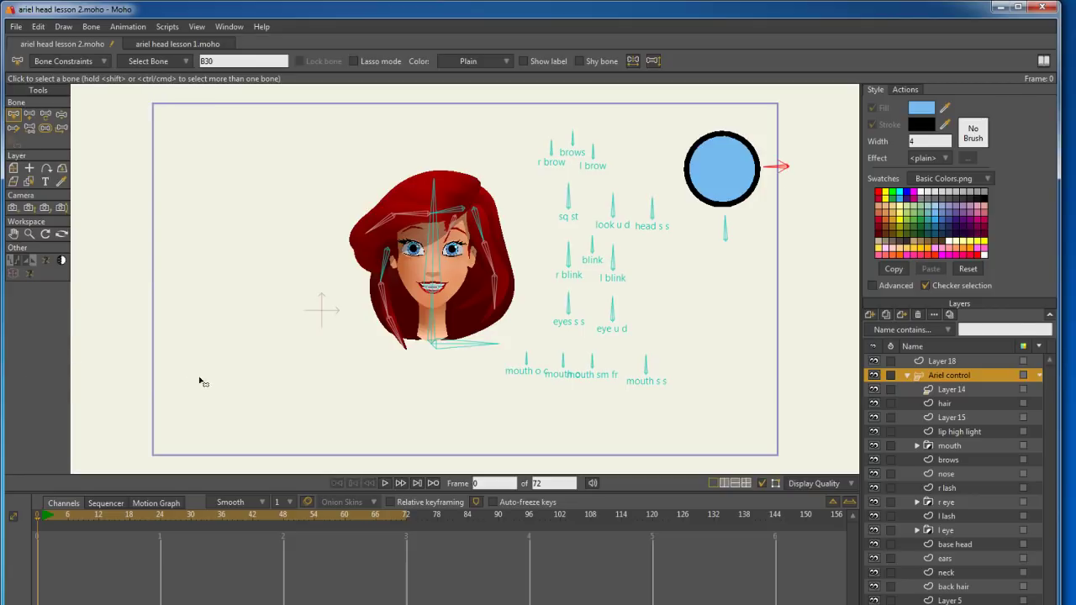
- Enable angle constraints on the bone below the circle, limited from -30 to 30 degrees
click(726, 234)
click(84, 63)
click(38, 79)
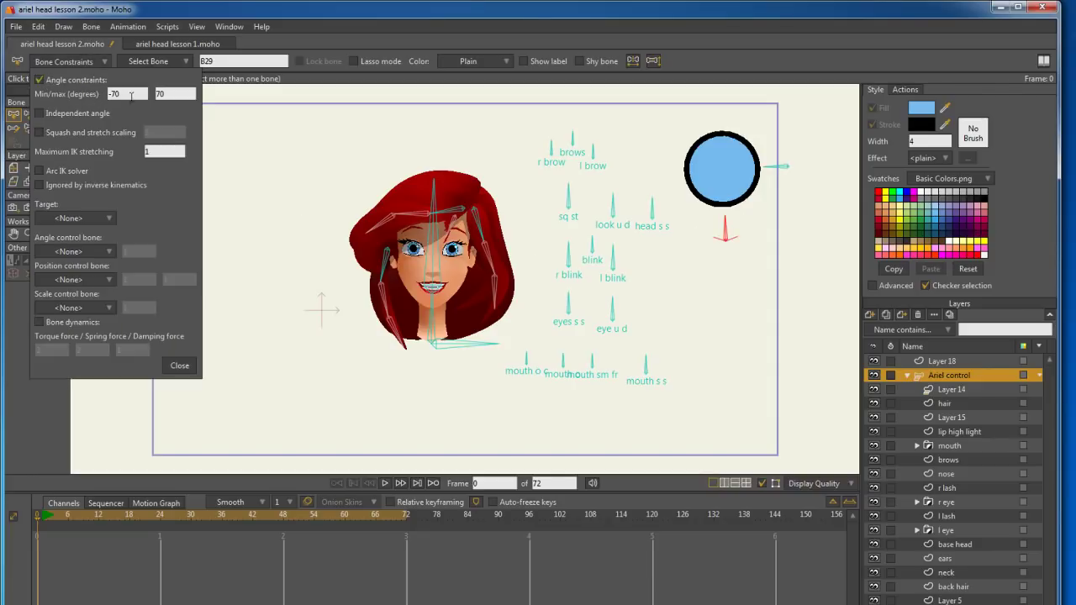
click(129, 94)
text(30)
key(Tab)
text(30)
key(Return)
click(113, 92)
text(-)
click(179, 366)
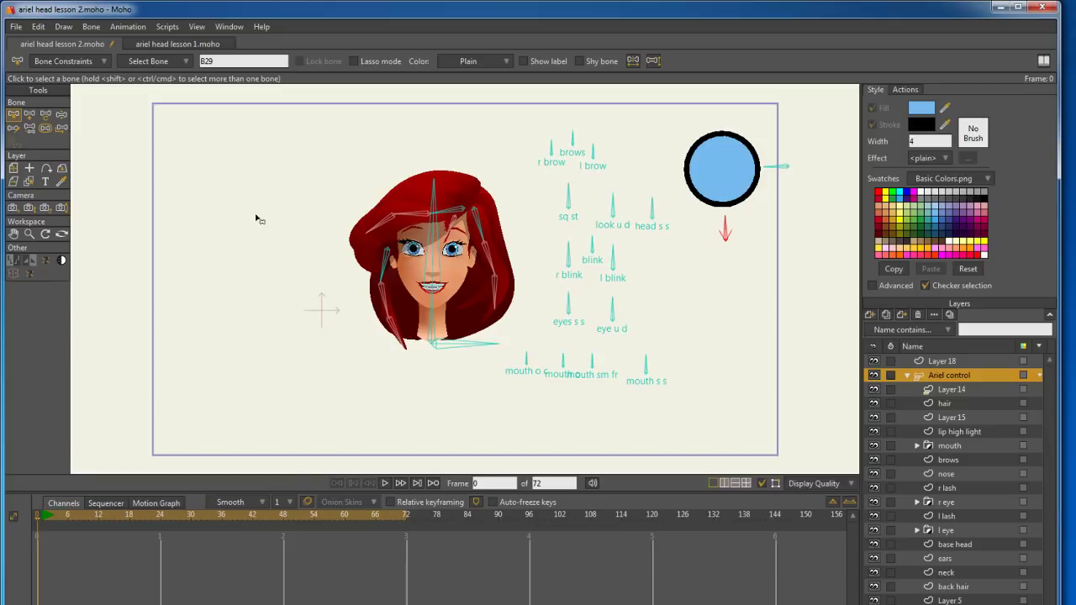
- Name the bone below the circle 'c s s' and the right-hand bone 'c u d'
double_click(226, 62)
text(c s s)
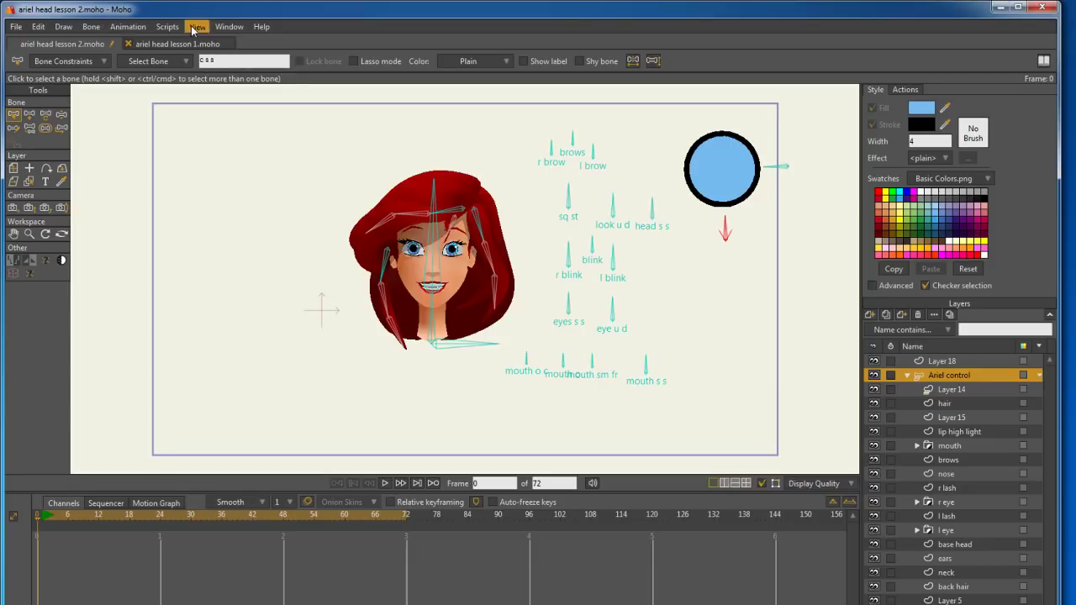
click(778, 166)
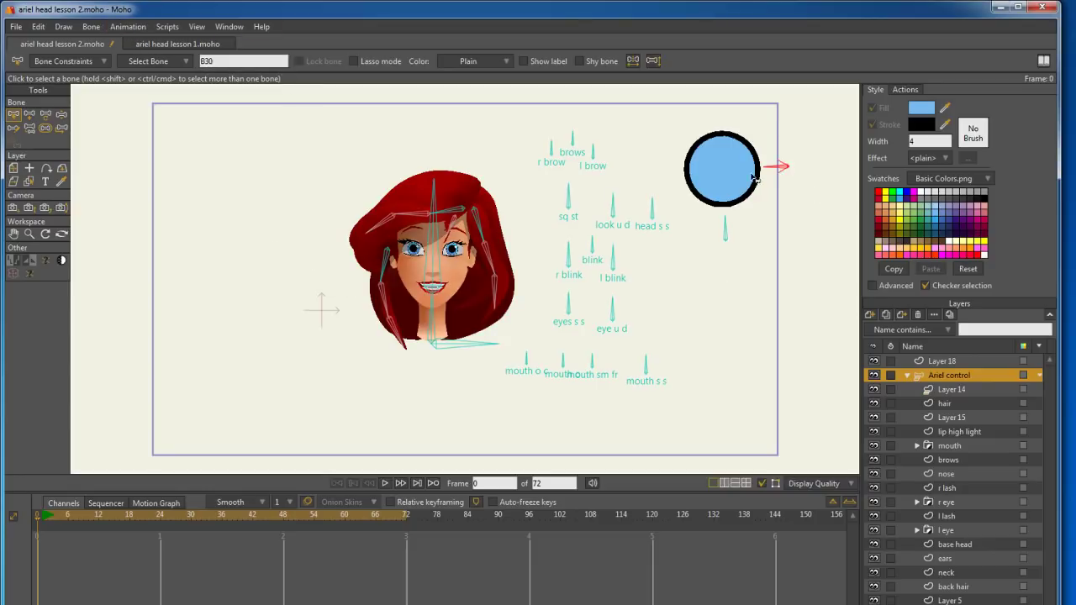
text(c)
text(u d)
- Create a 'c u d' action and rotate the circle's right-hand bone downward at frame 48
click(903, 90)
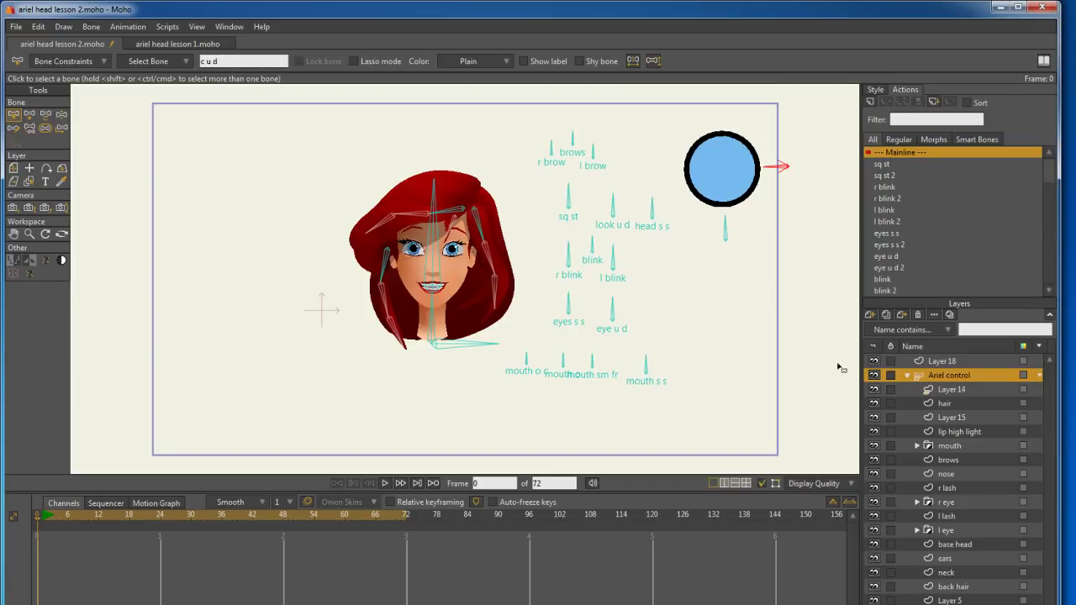
click(872, 102)
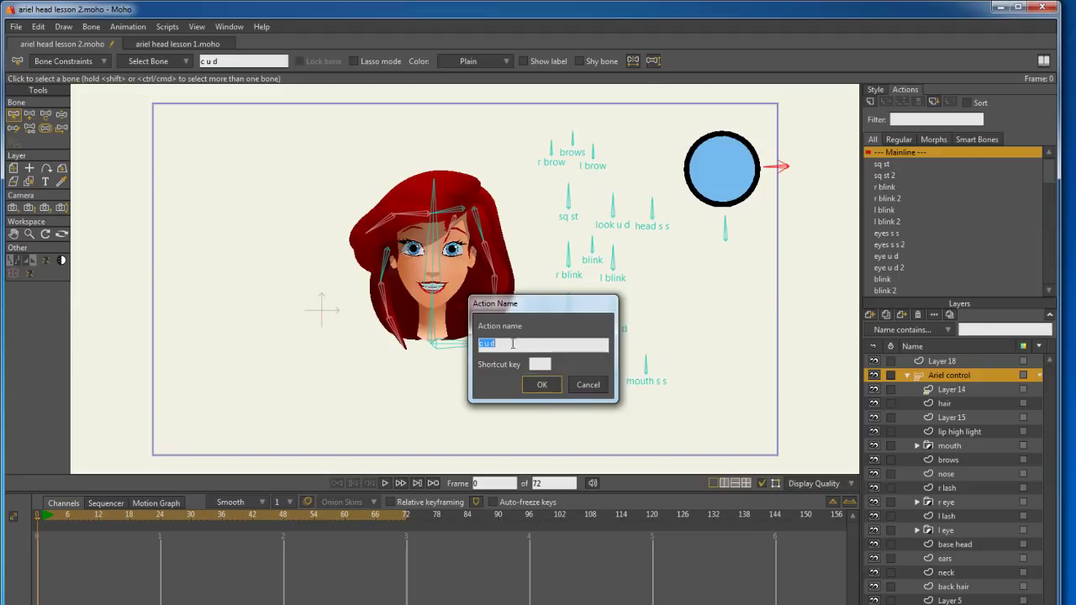
click(542, 385)
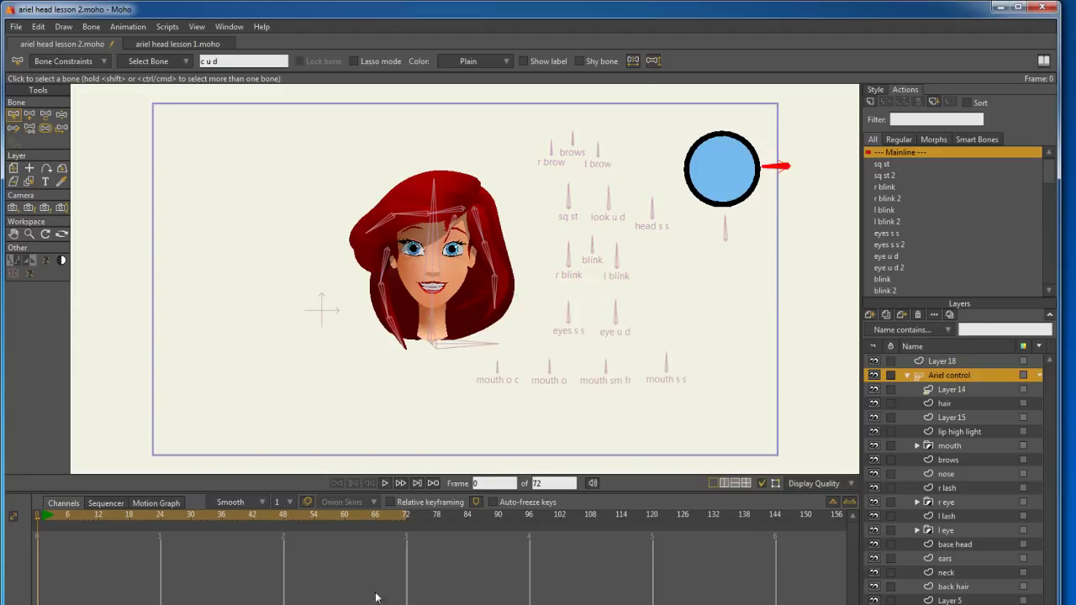
click(285, 518)
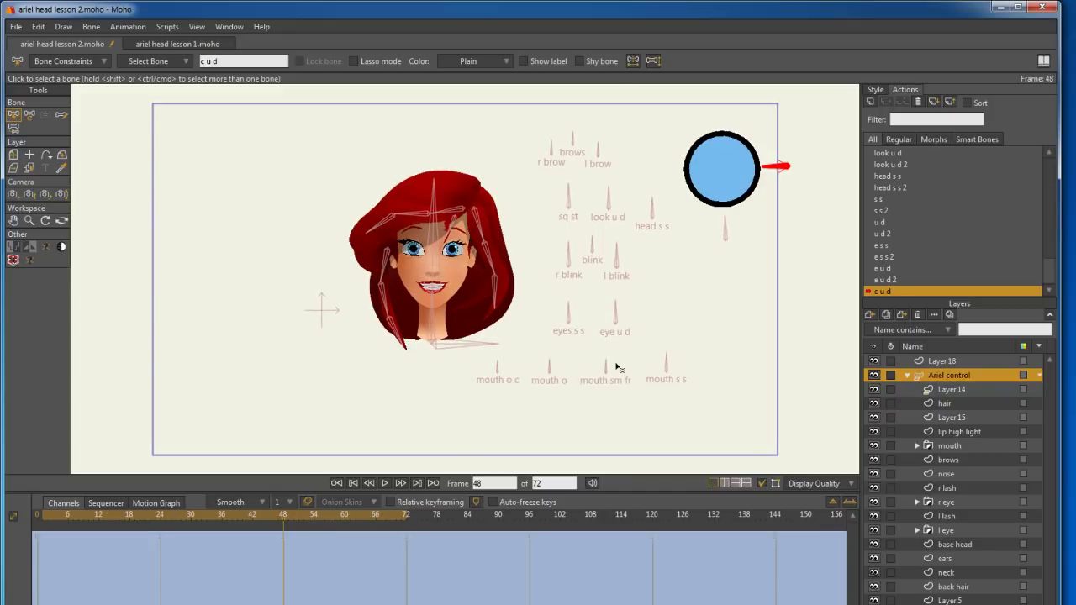
click(29, 115)
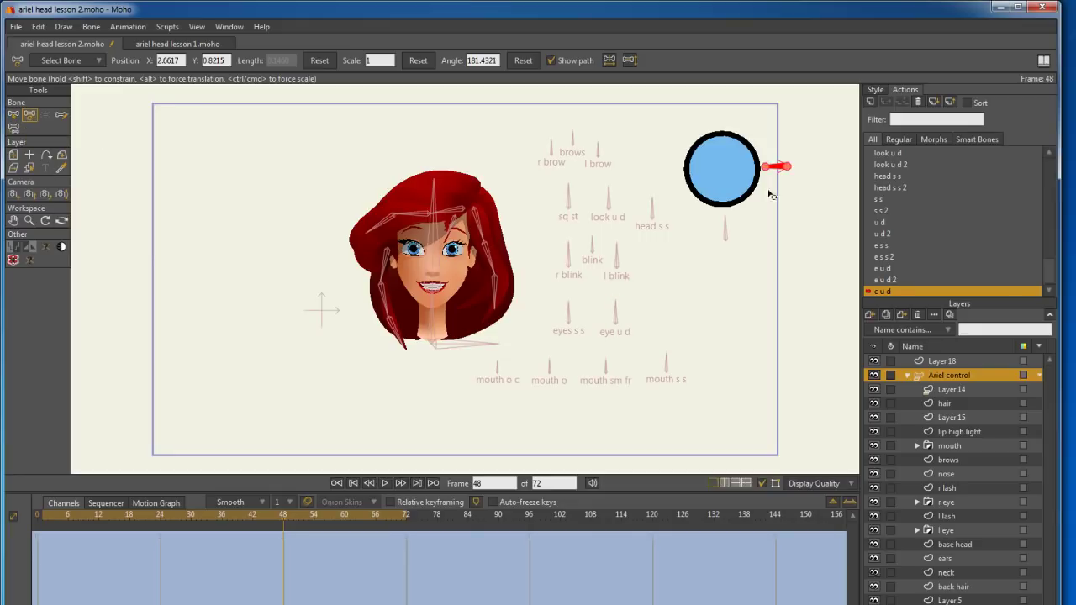
drag(775, 168, 783, 190)
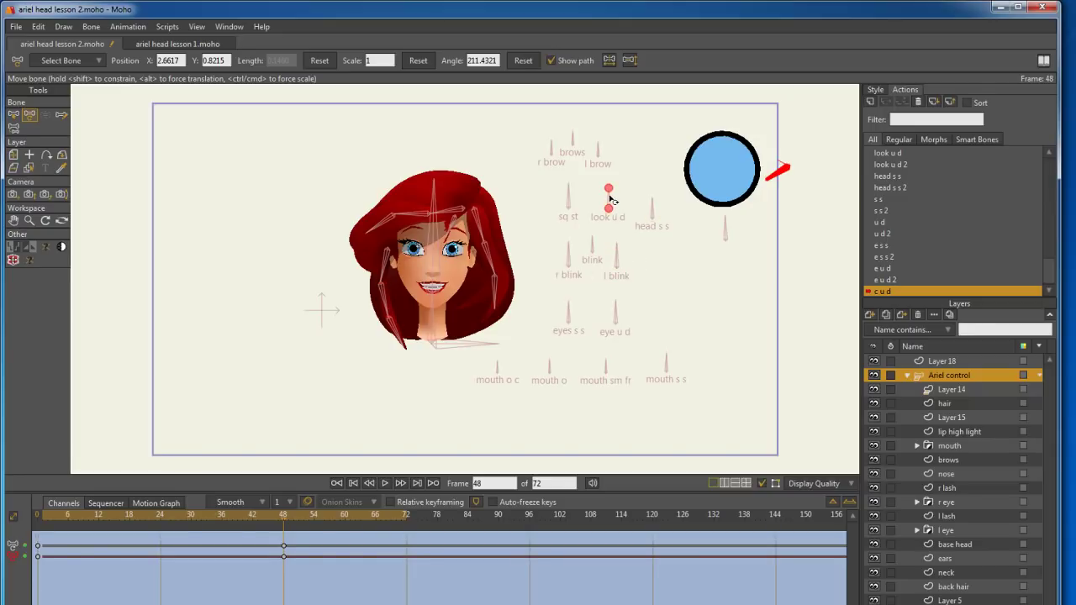
- Turn look u d horizontal at frame 48, preview the c u d action, then select Mainline
drag(610, 200, 619, 221)
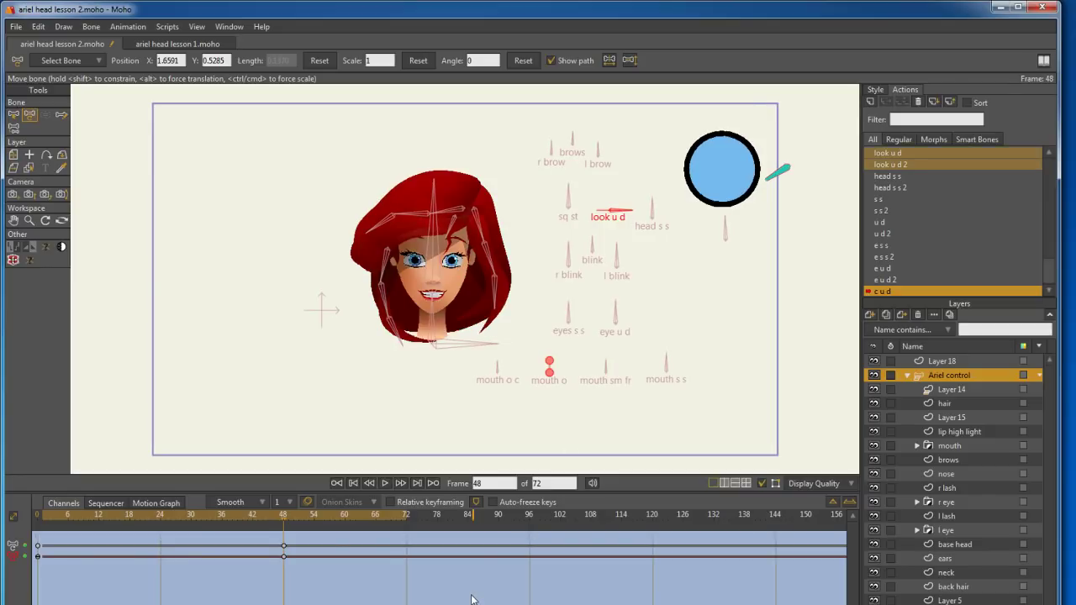
drag(284, 522, 30, 496)
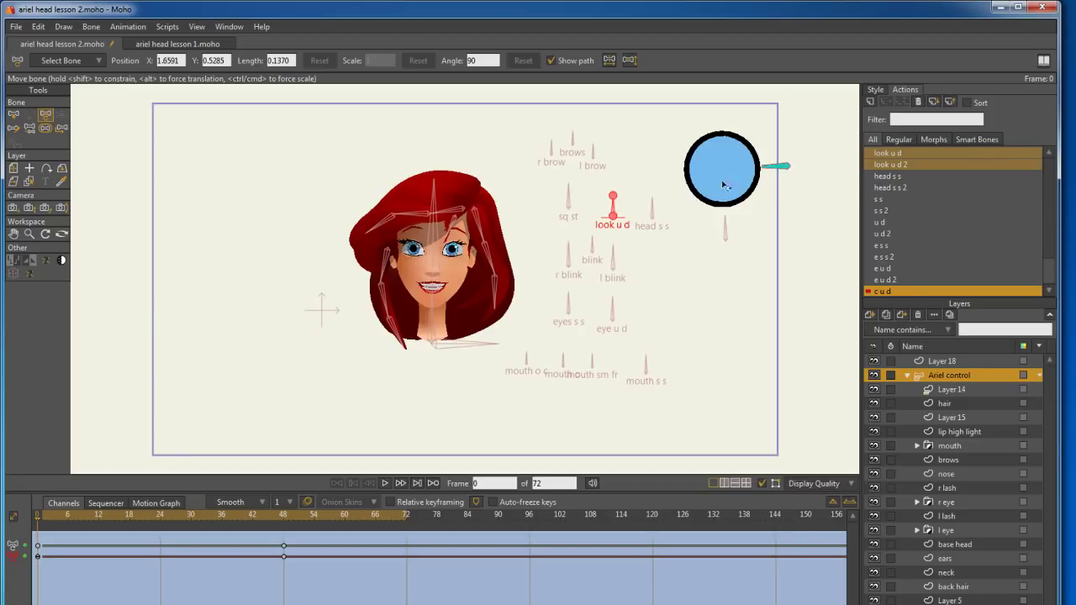
click(140, 516)
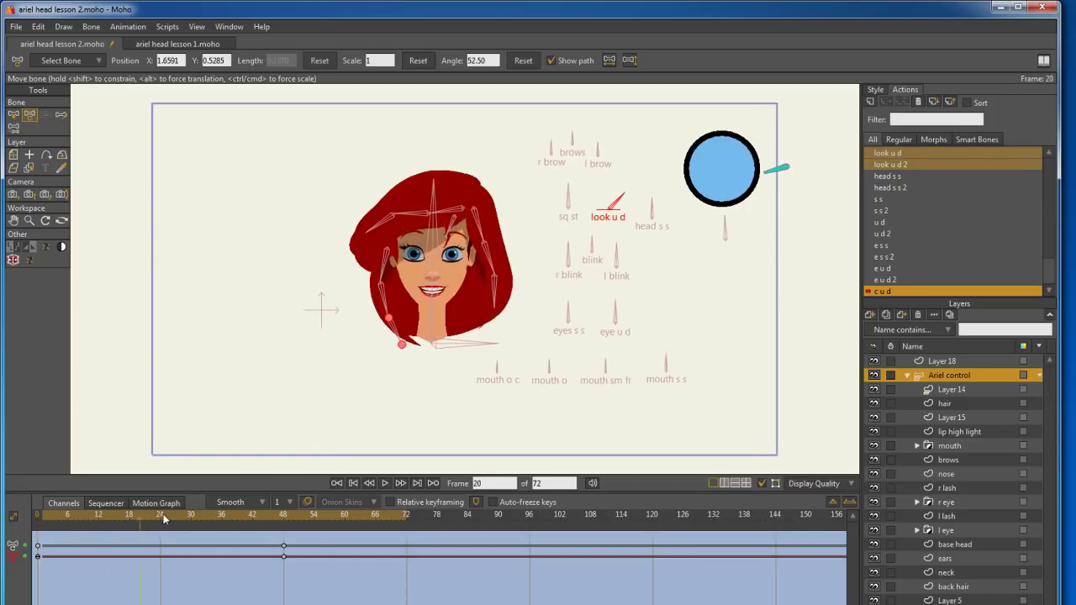
key(space)
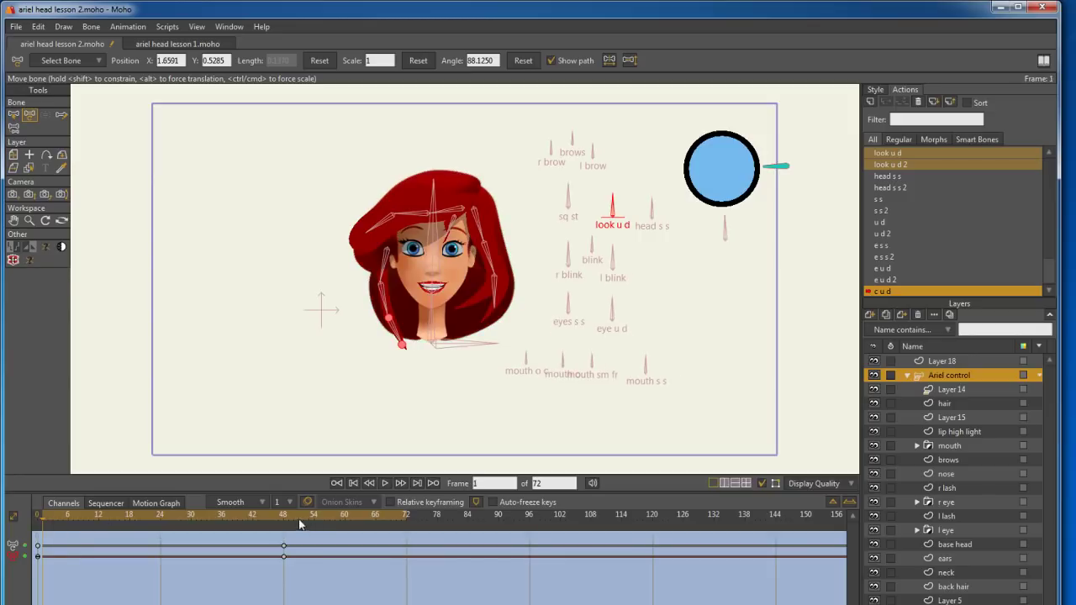
key(space)
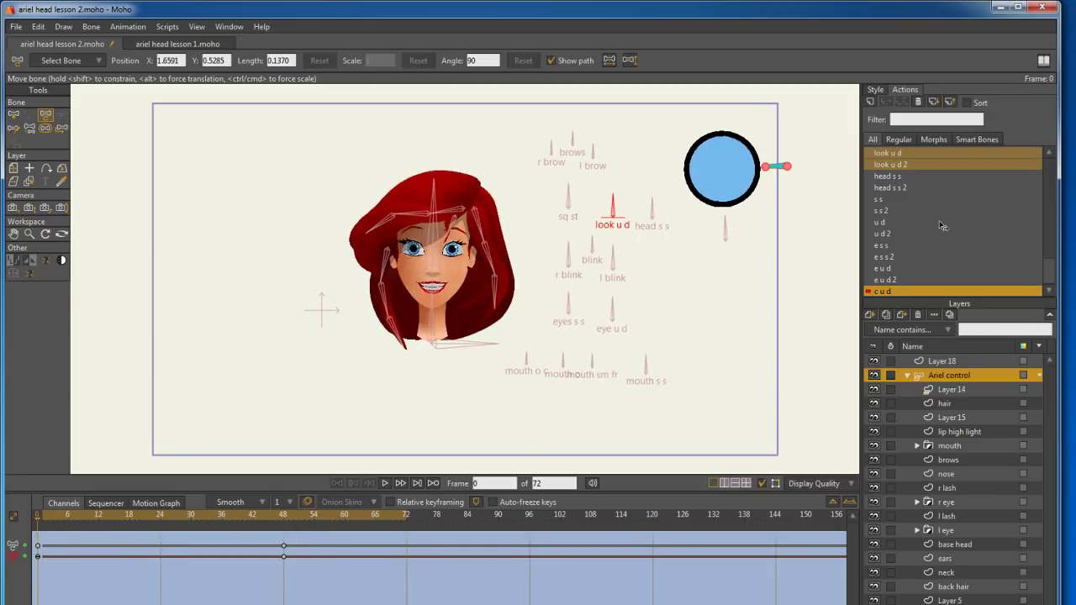
scroll(1049, 268, up, 5)
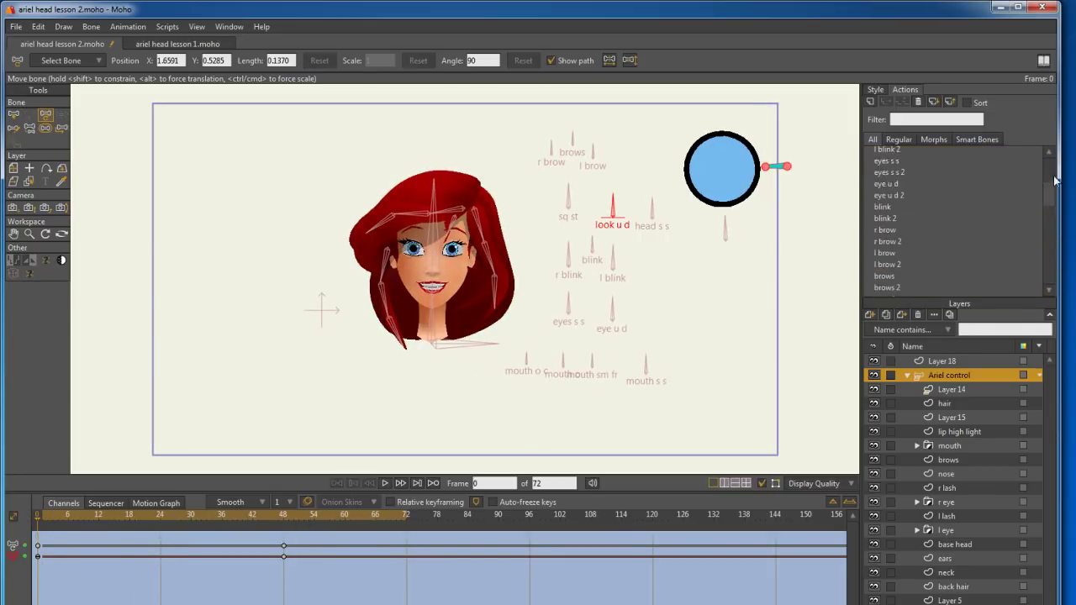
click(917, 153)
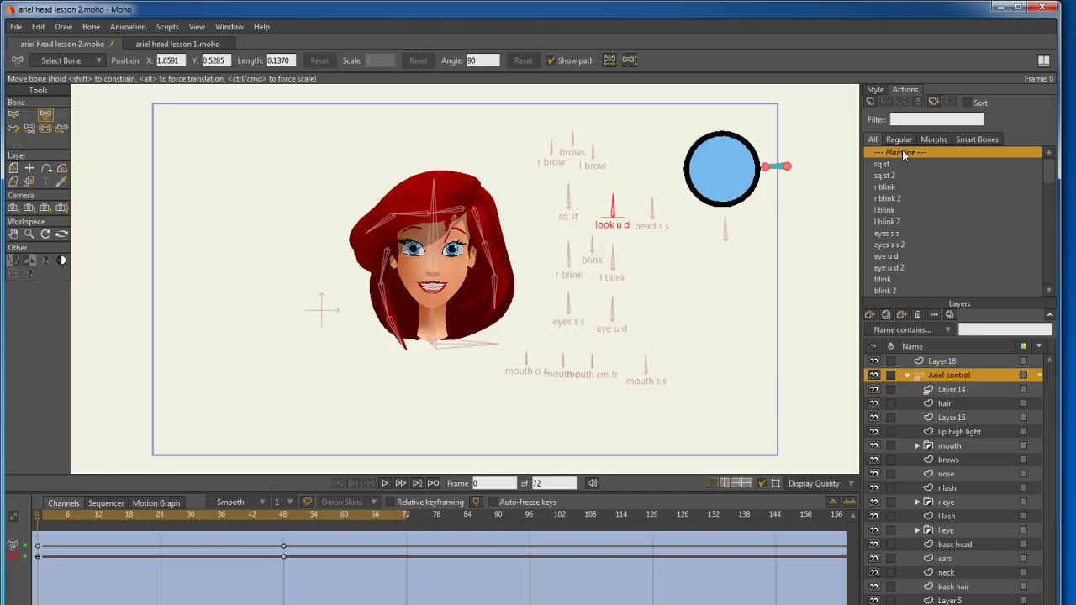
- From Mainline, create a new 'c u d 2' action for the control bone beside the circle
click(903, 152)
click(871, 102)
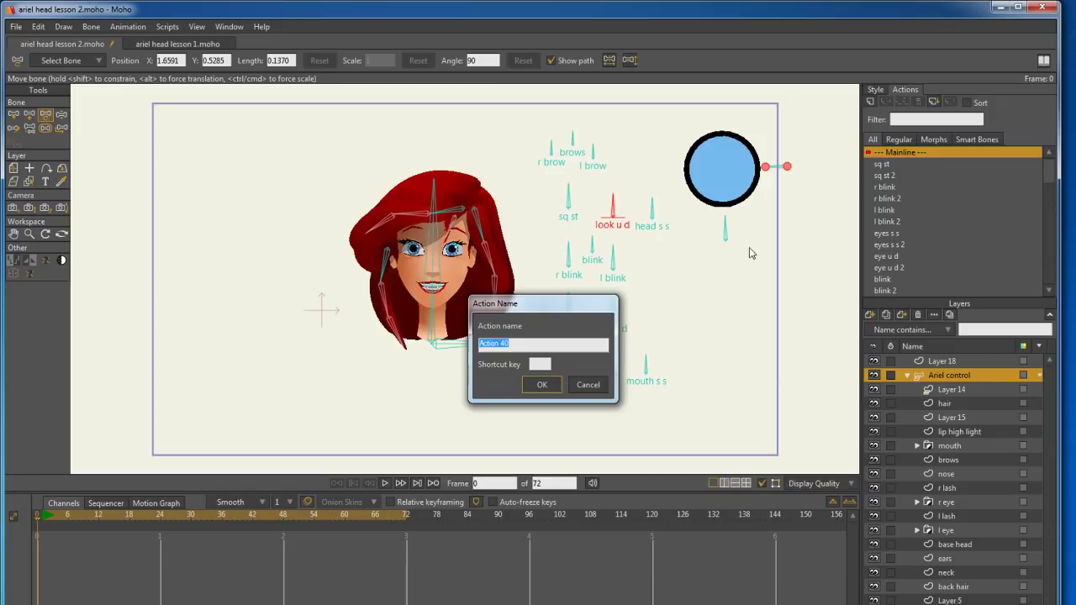
click(588, 384)
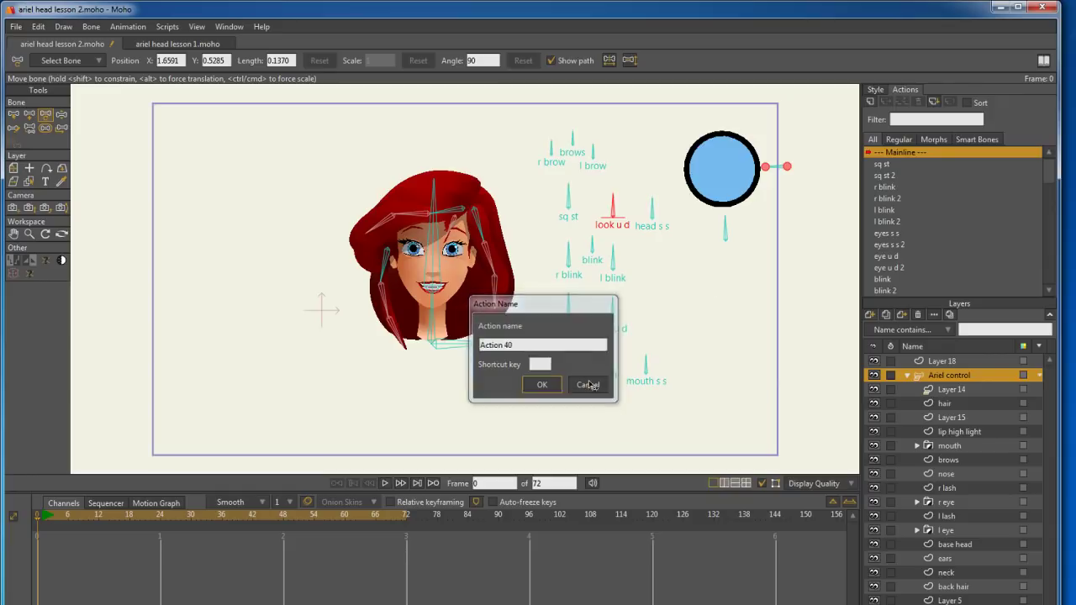
click(780, 170)
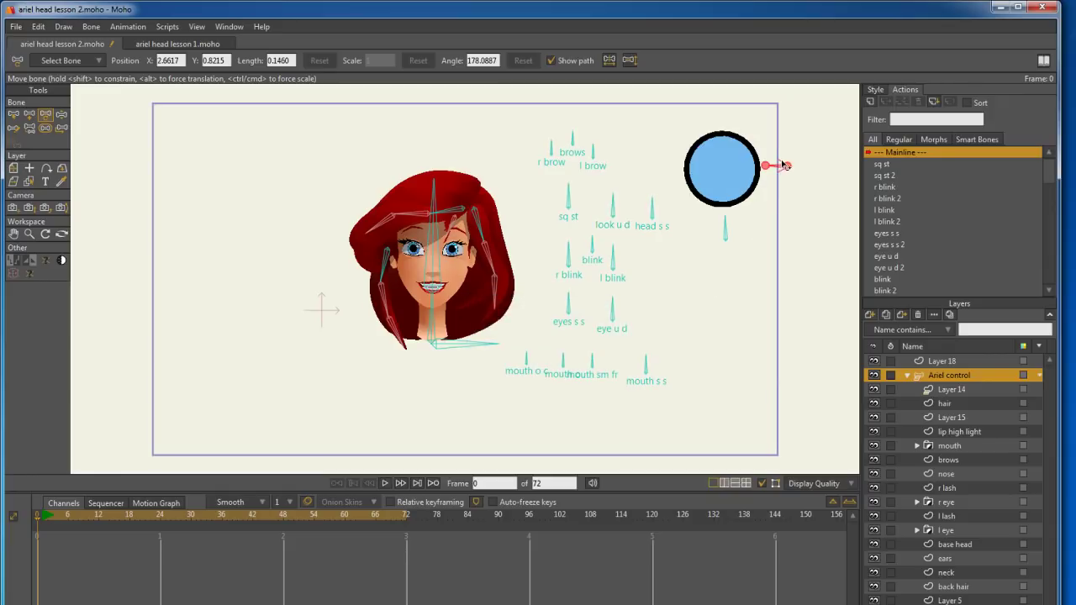
click(18, 115)
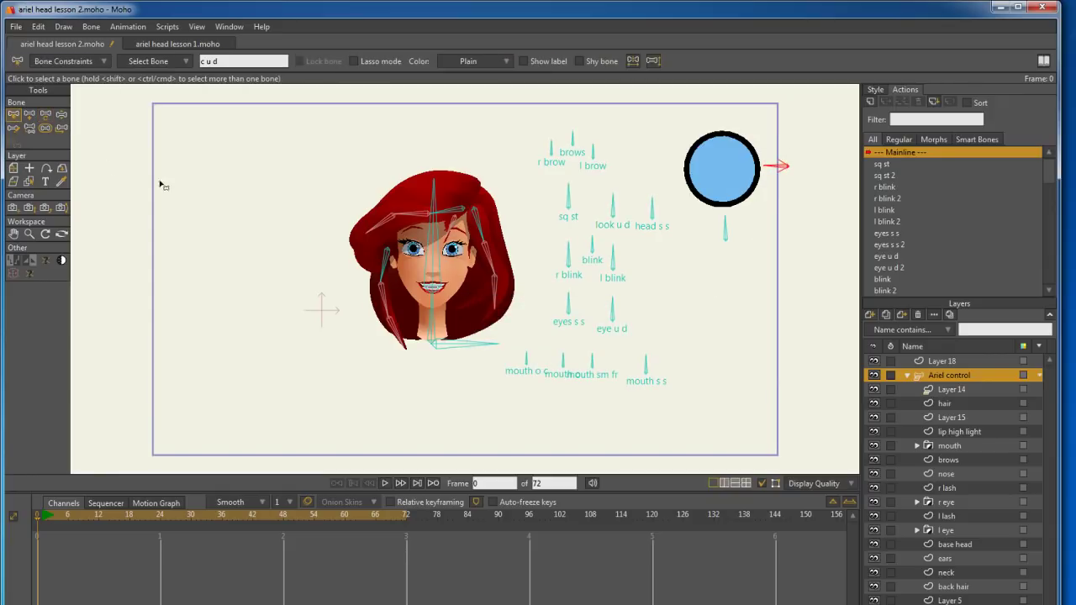
click(871, 103)
click(542, 384)
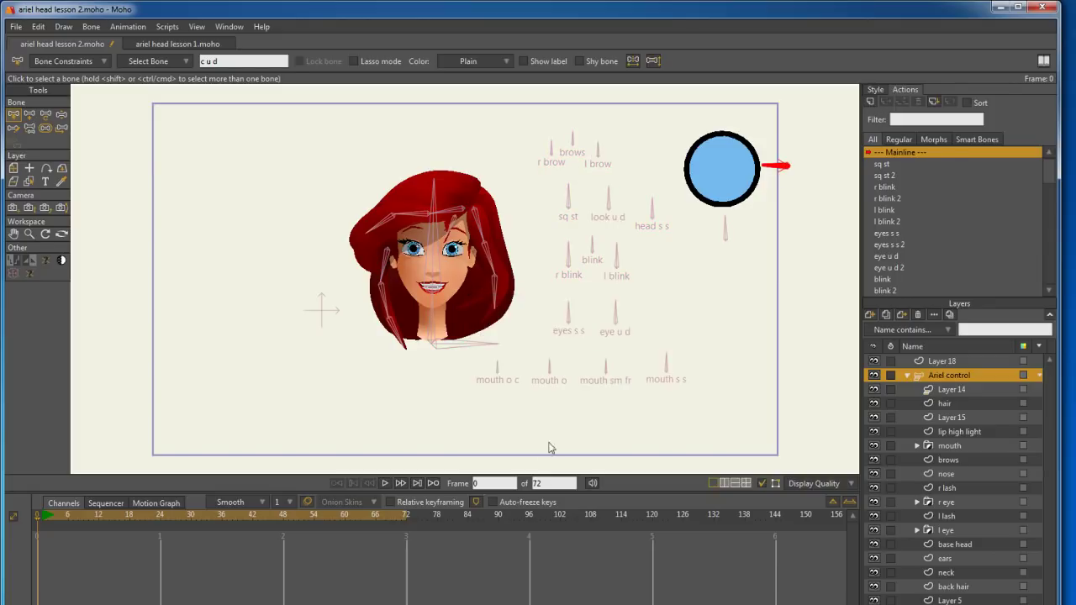
- At frame 48, rotate the control bone and turn look u d horizontal, then scrub back to check
click(287, 514)
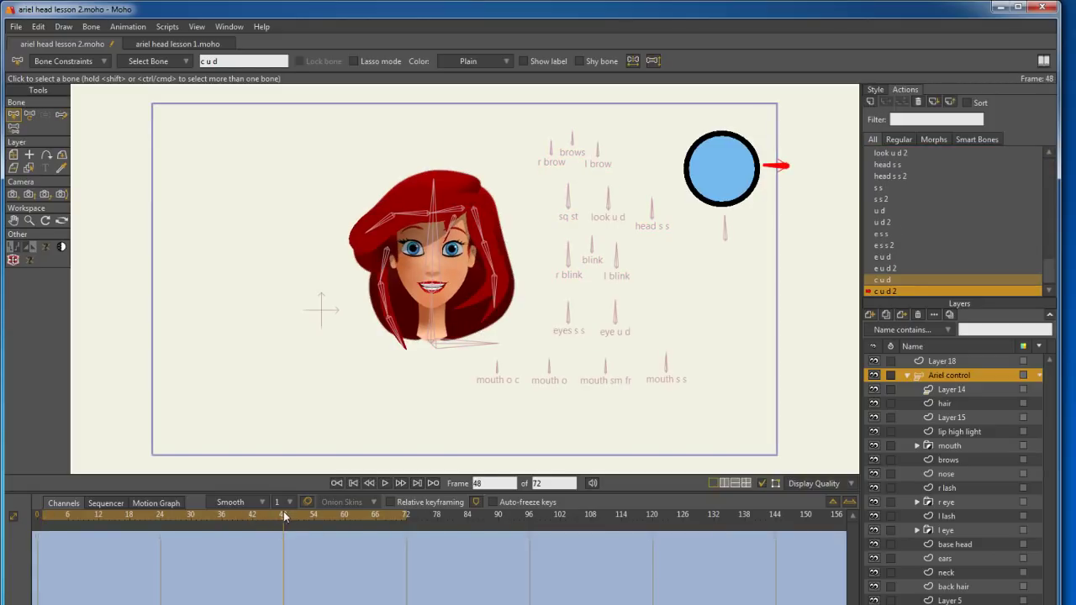
click(29, 114)
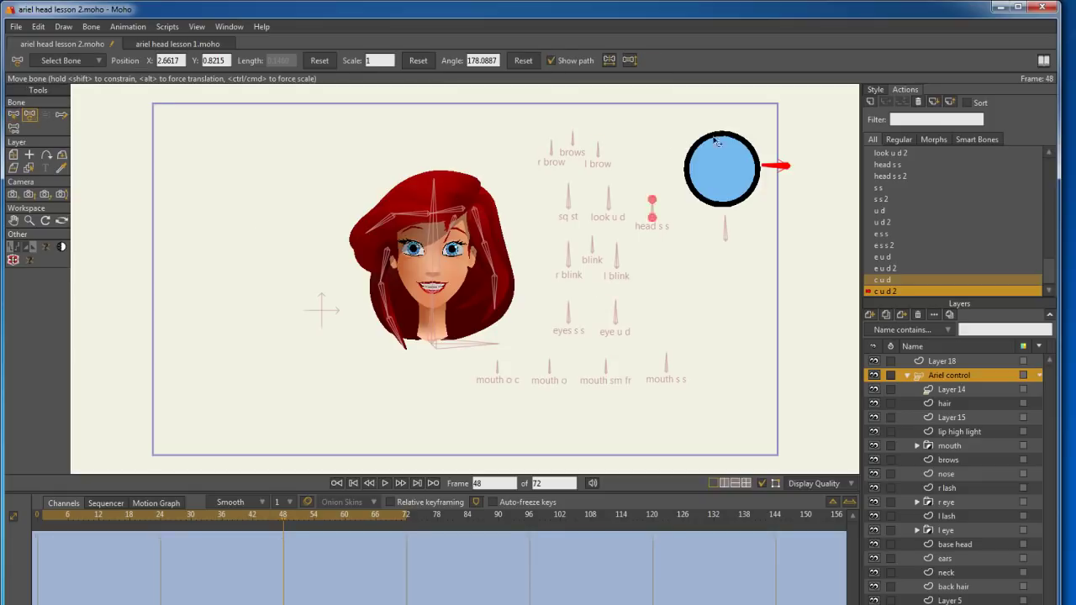
drag(716, 143, 751, 169)
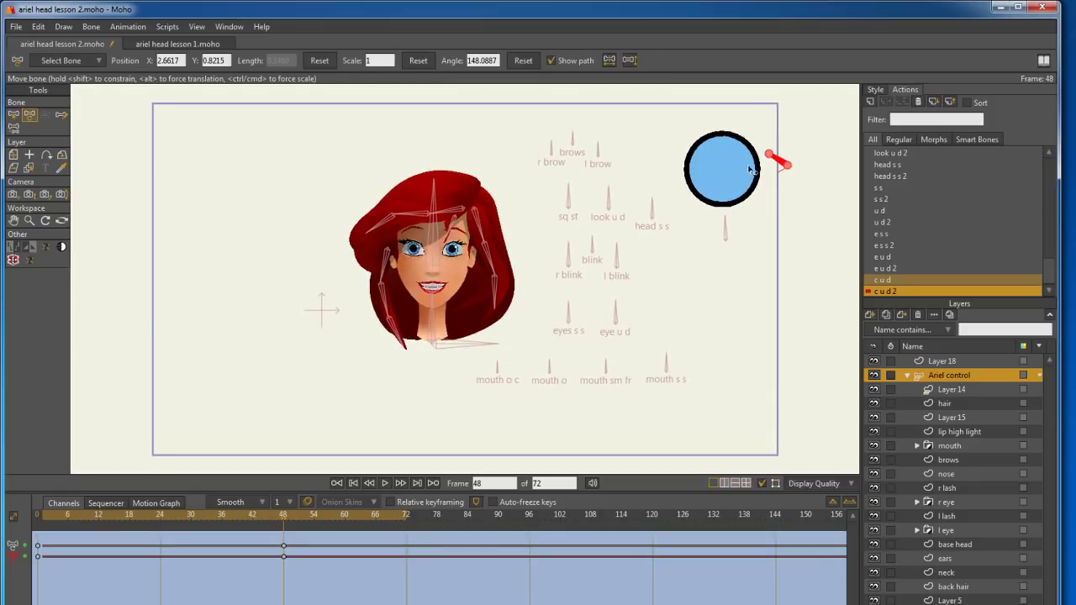
drag(611, 202, 589, 211)
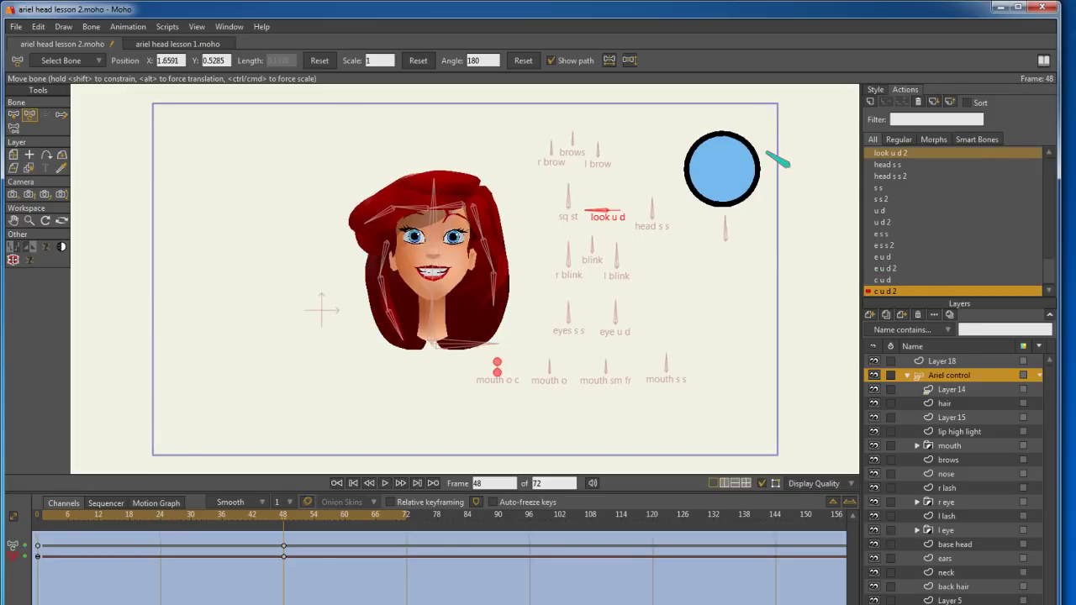
drag(286, 516, 22, 516)
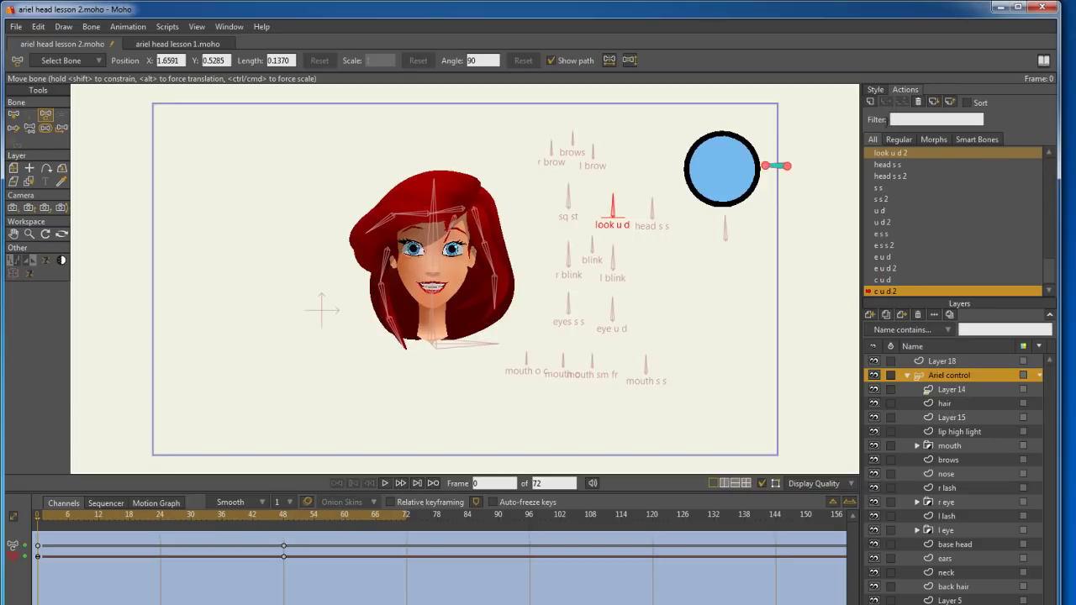
scroll(971, 166, up, 10)
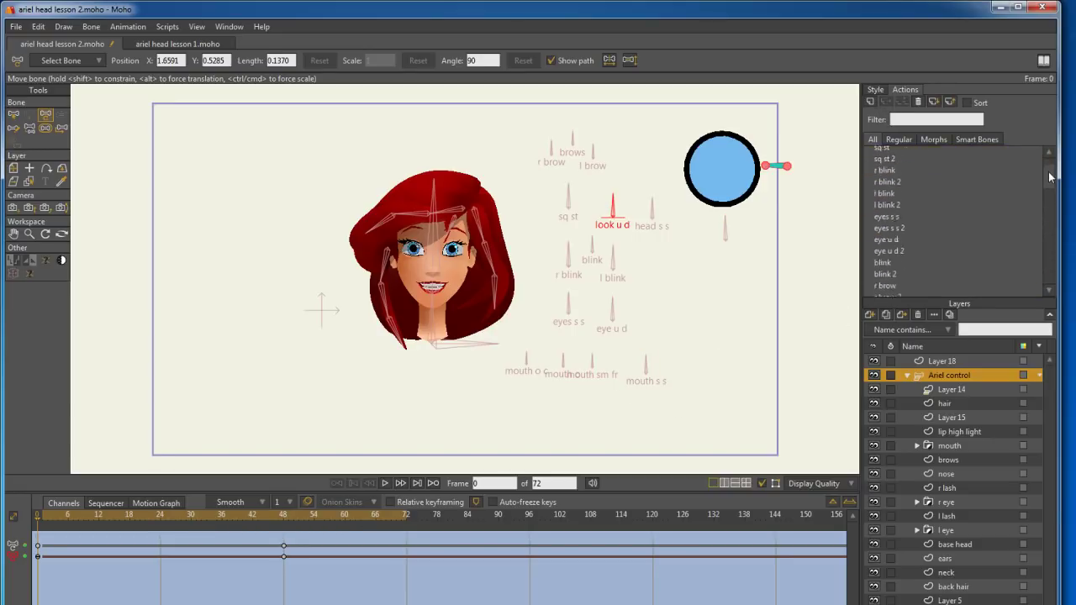
- Return to Mainline and create a new 'c s s' action for the bone below the circle
double_click(912, 154)
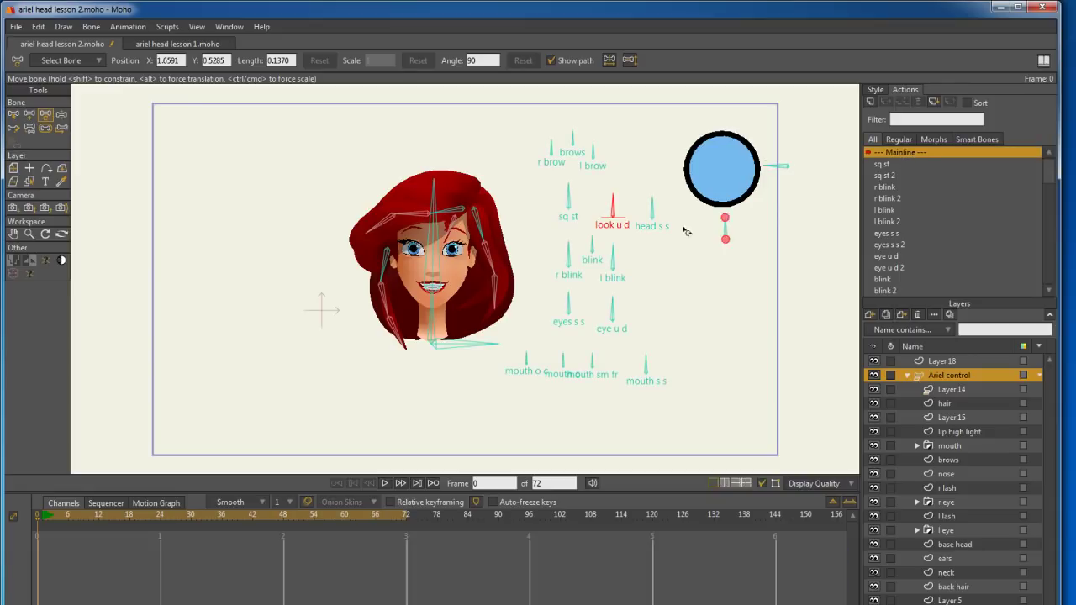
click(13, 114)
click(722, 233)
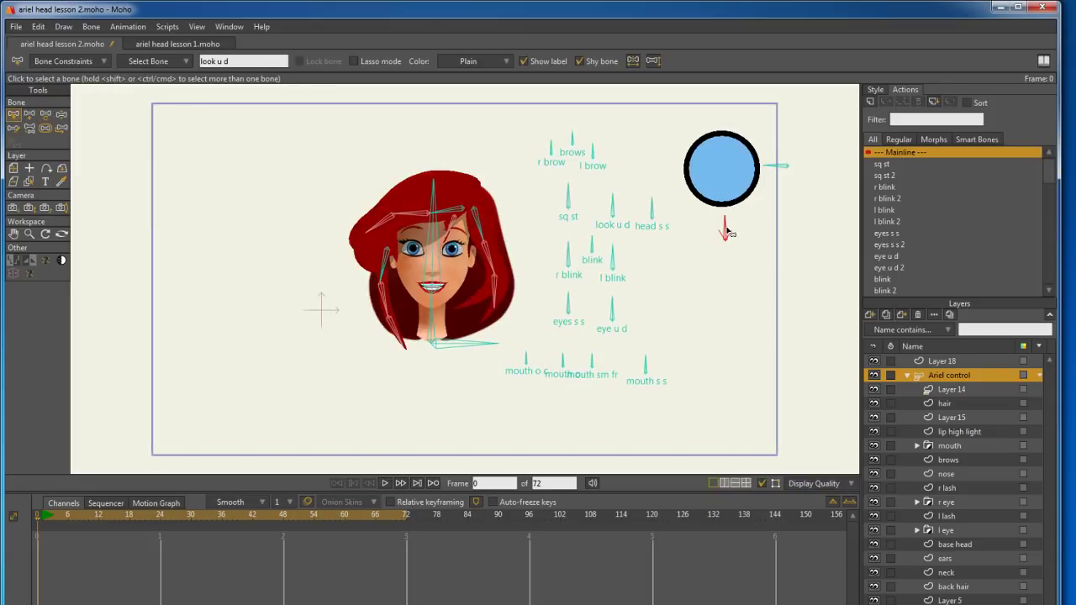
click(871, 103)
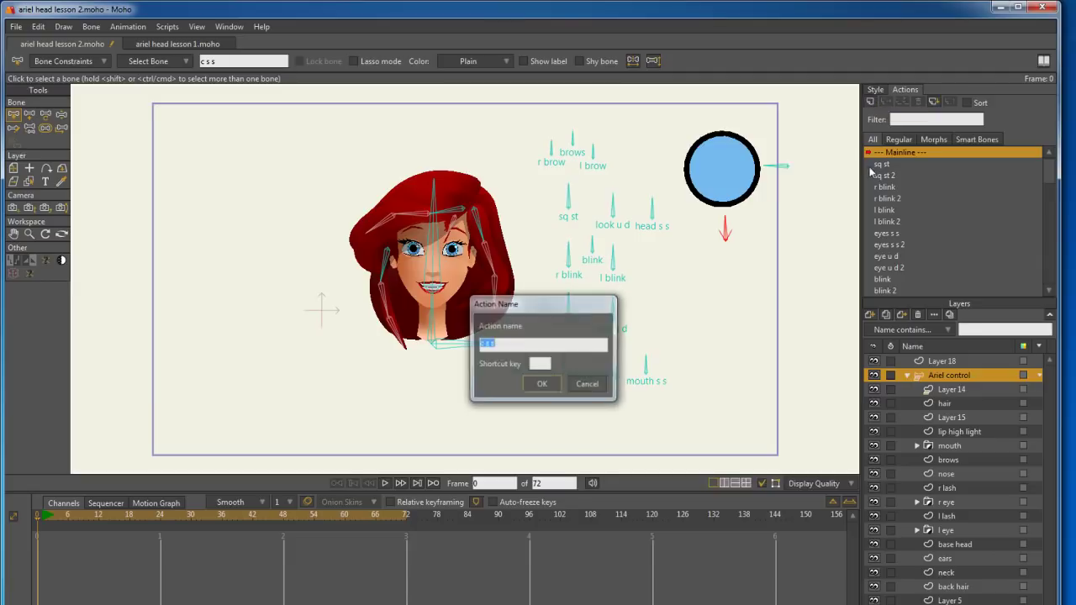
click(547, 384)
- At frame 48, rotate the lower control bone and turn head s s horizontal, then reselect Mainline
click(284, 521)
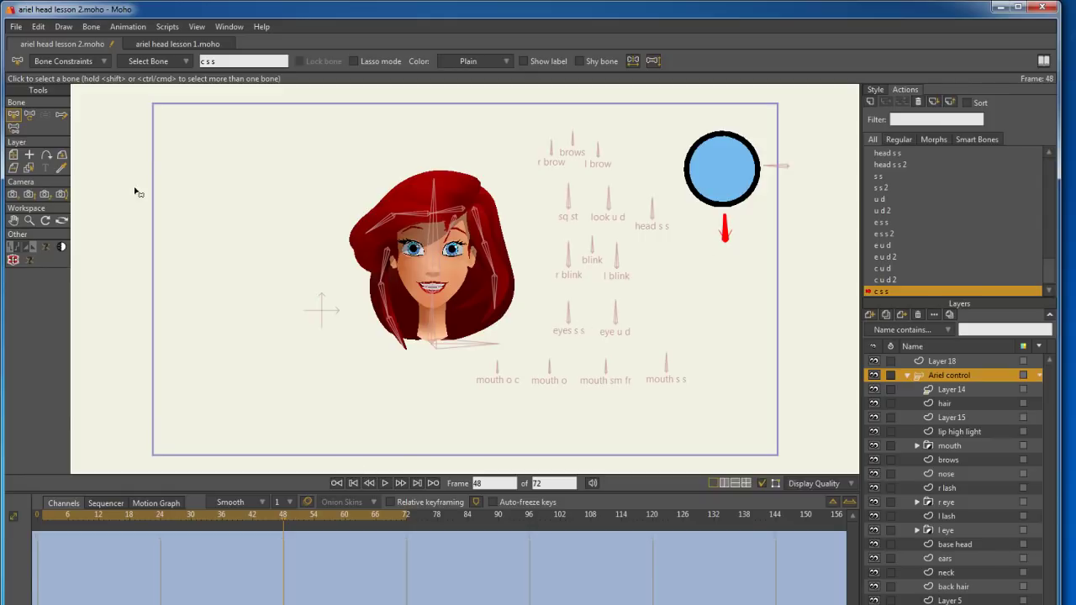
key(t)
drag(724, 227, 713, 228)
drag(652, 209, 638, 241)
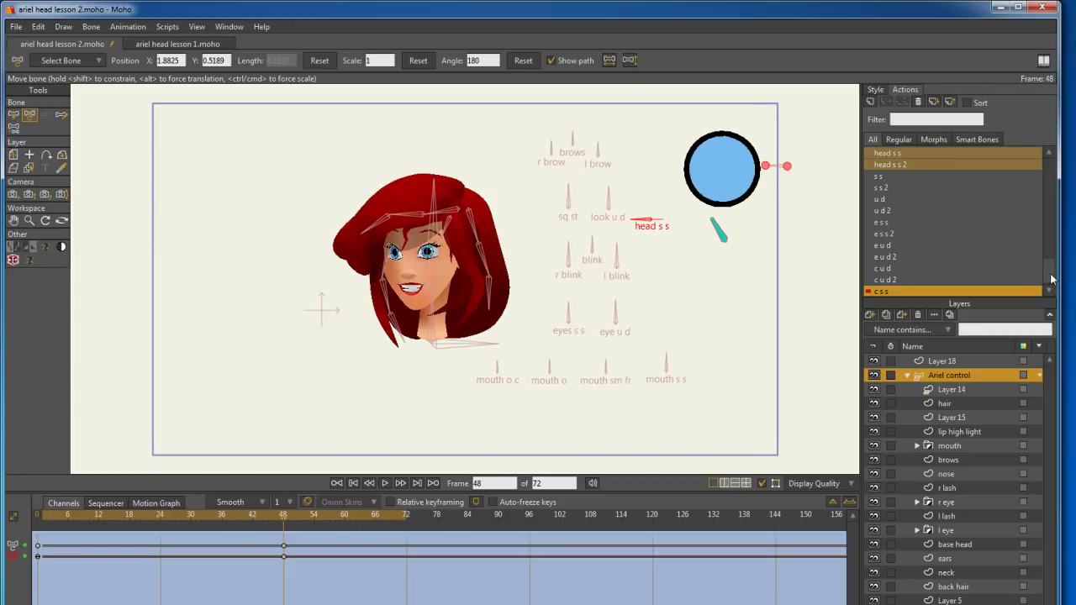
drag(1050, 279, 1050, 159)
click(918, 153)
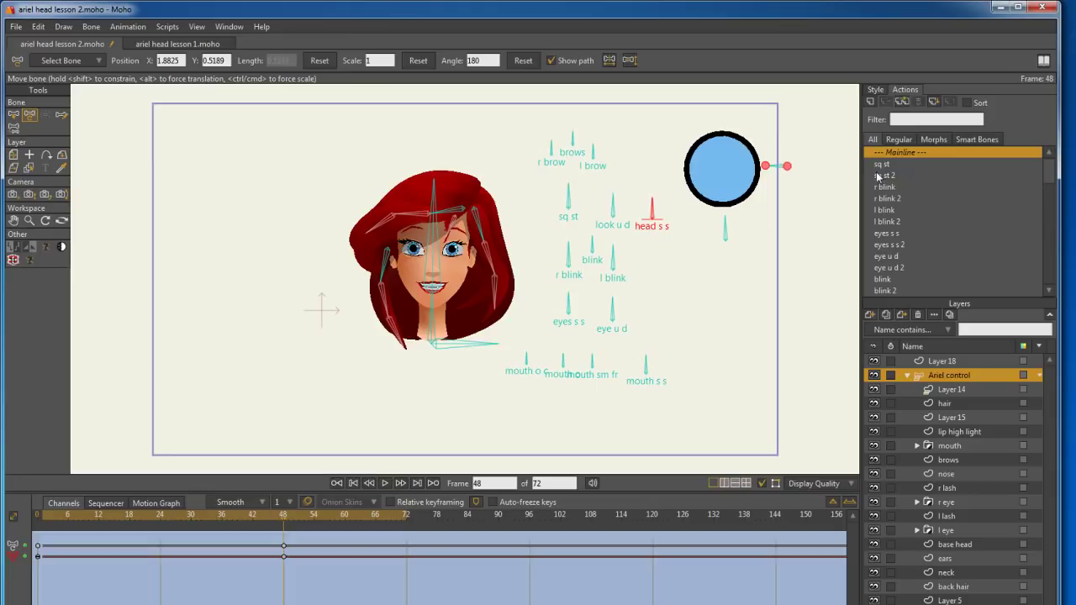
- Create a new action named 'c s s 2' for the bone below the circle
key(z)
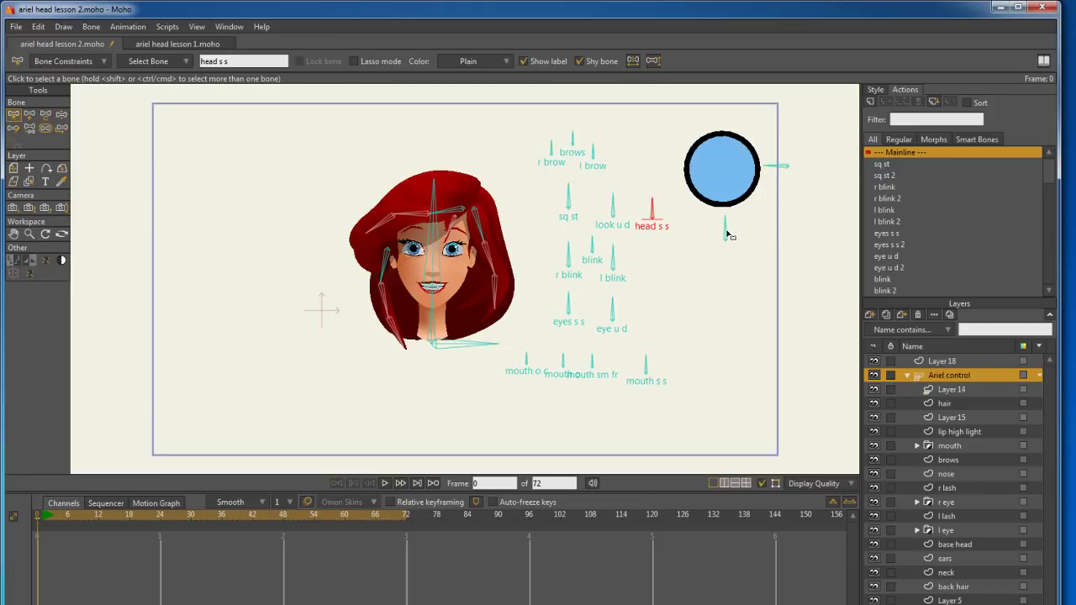
click(727, 235)
click(871, 102)
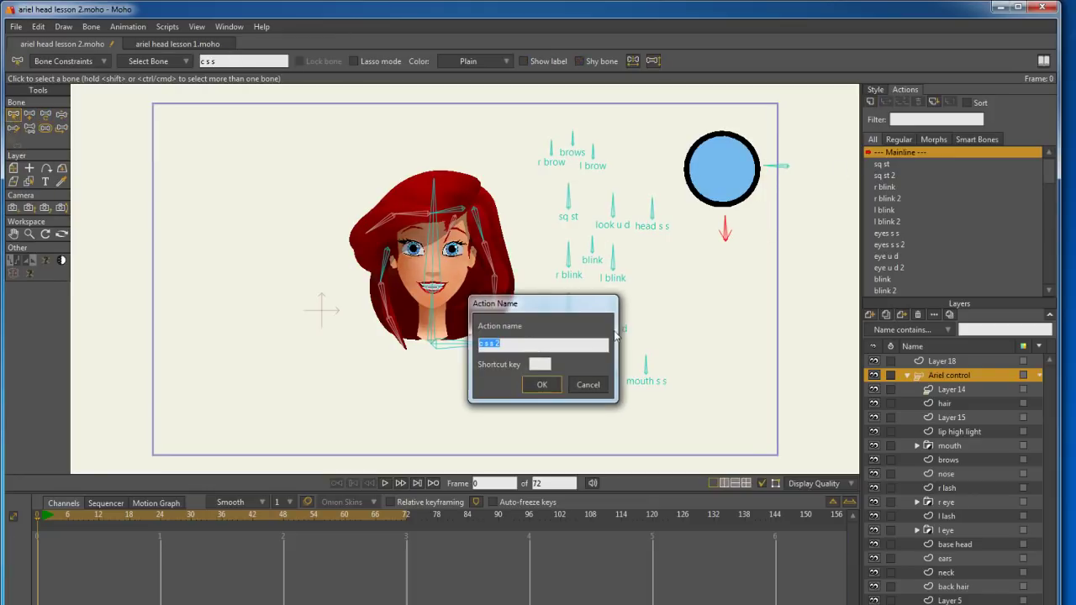
click(542, 384)
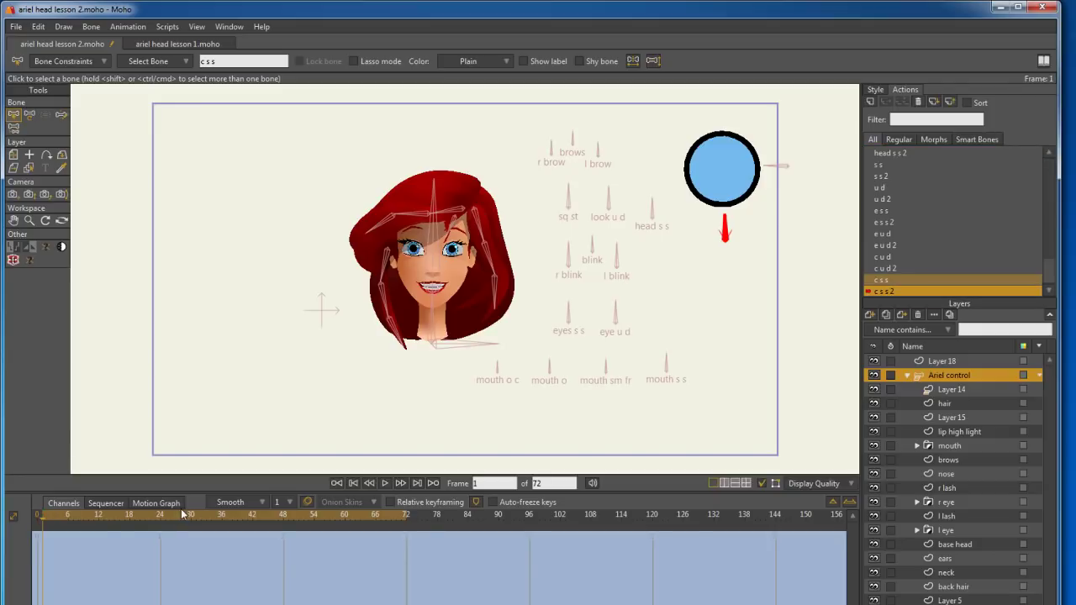
- At frame 48, rotate the lower bone the other way and turn head s s to 0°
click(282, 516)
click(29, 114)
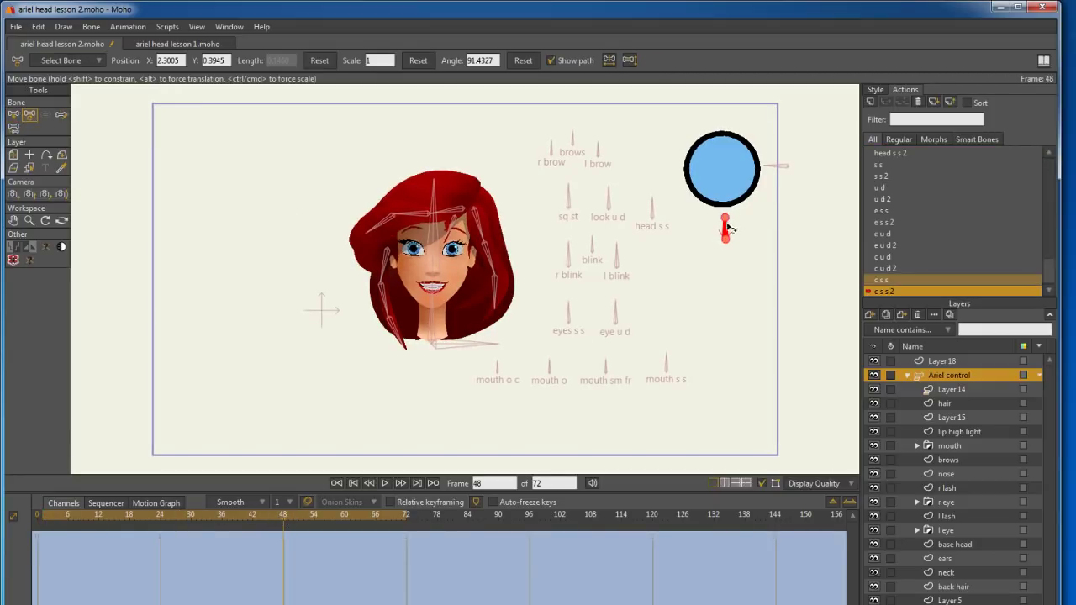
drag(723, 227, 732, 228)
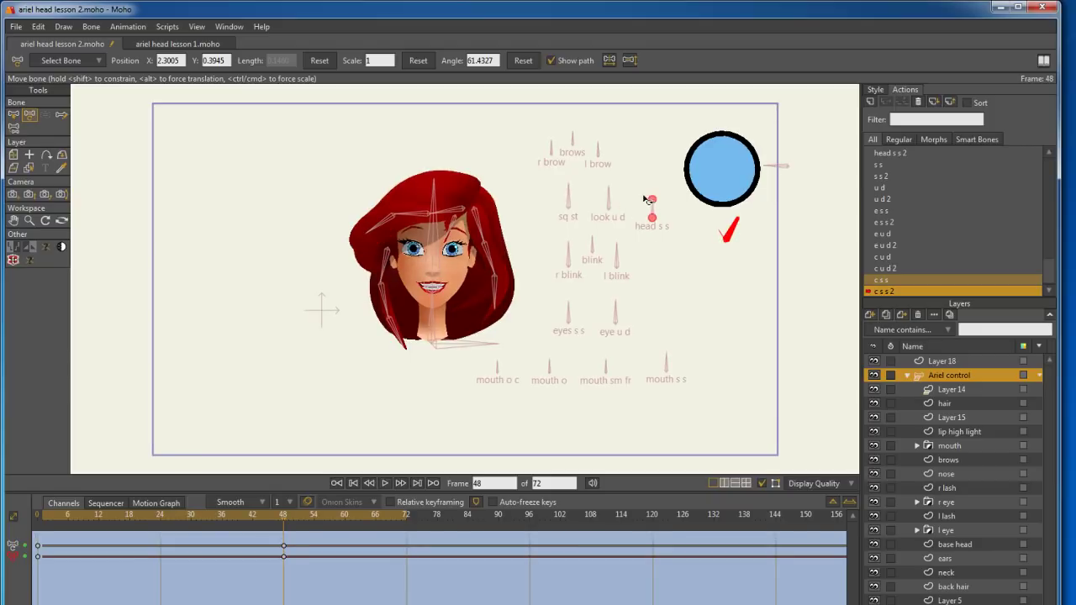
drag(654, 210, 683, 246)
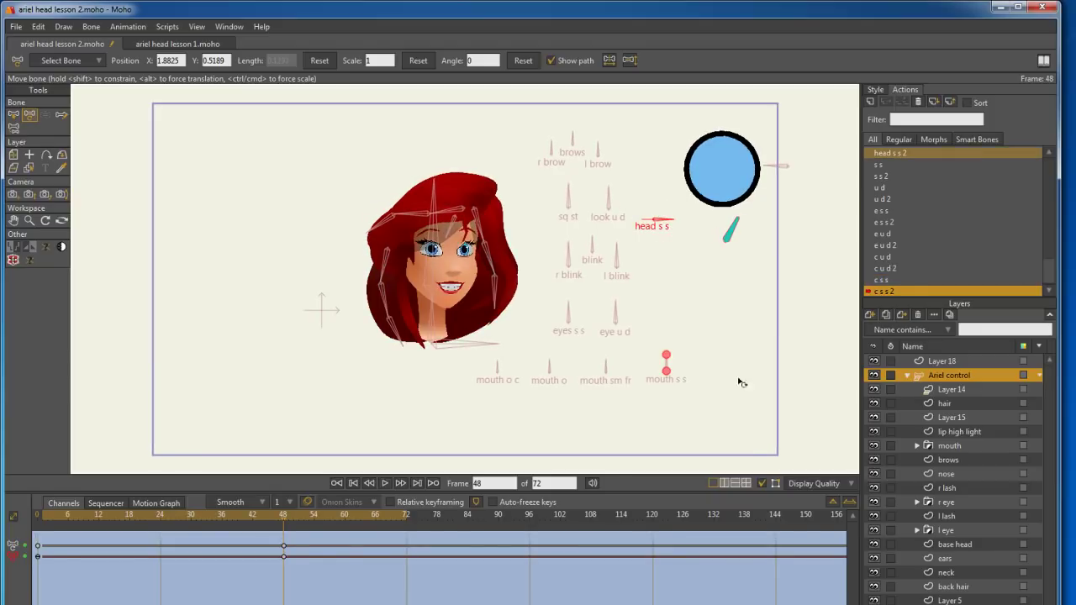
scroll(958, 219, up, 5)
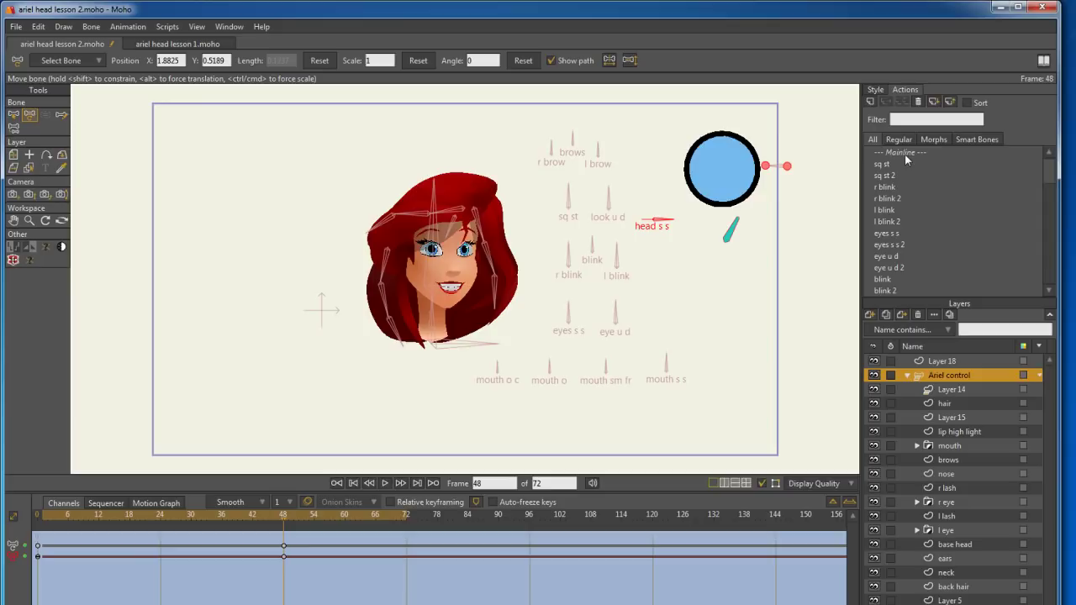
- Return to the Mainline action and deselect head s s so no bone is selected
click(907, 153)
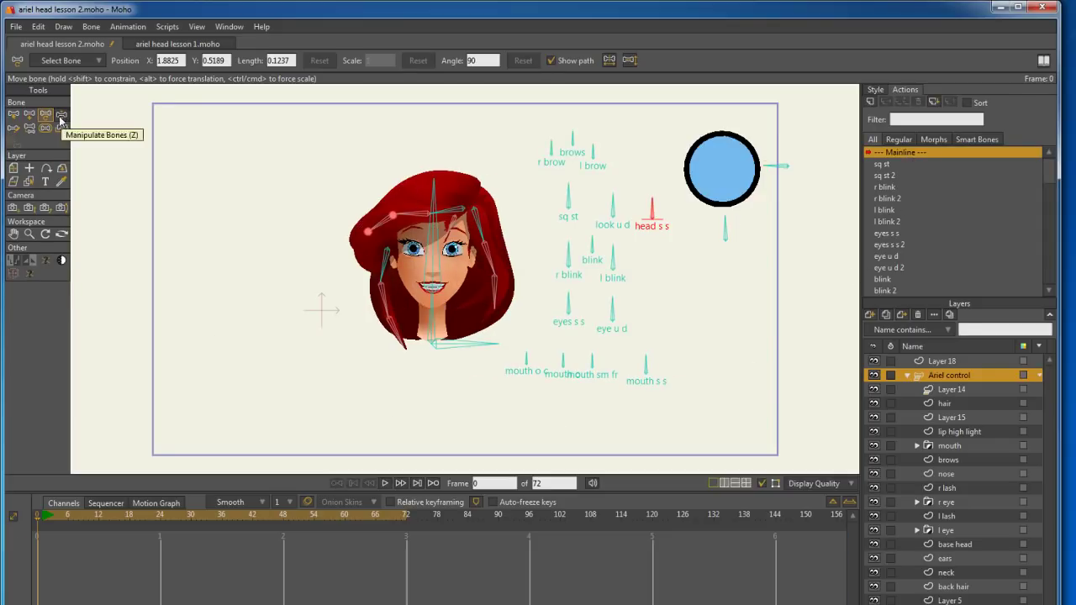
click(16, 115)
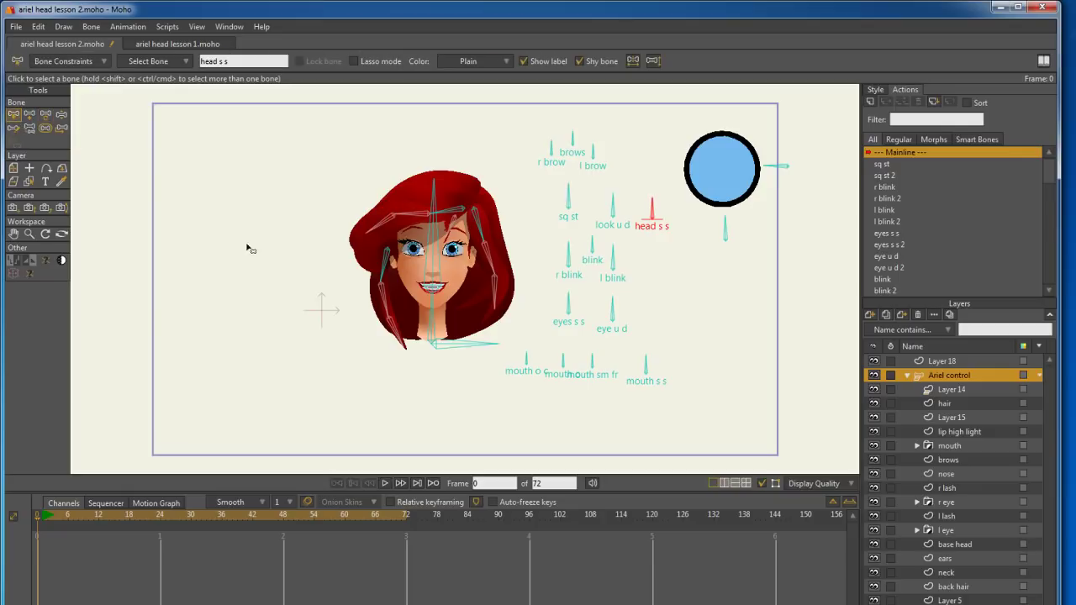
click(30, 116)
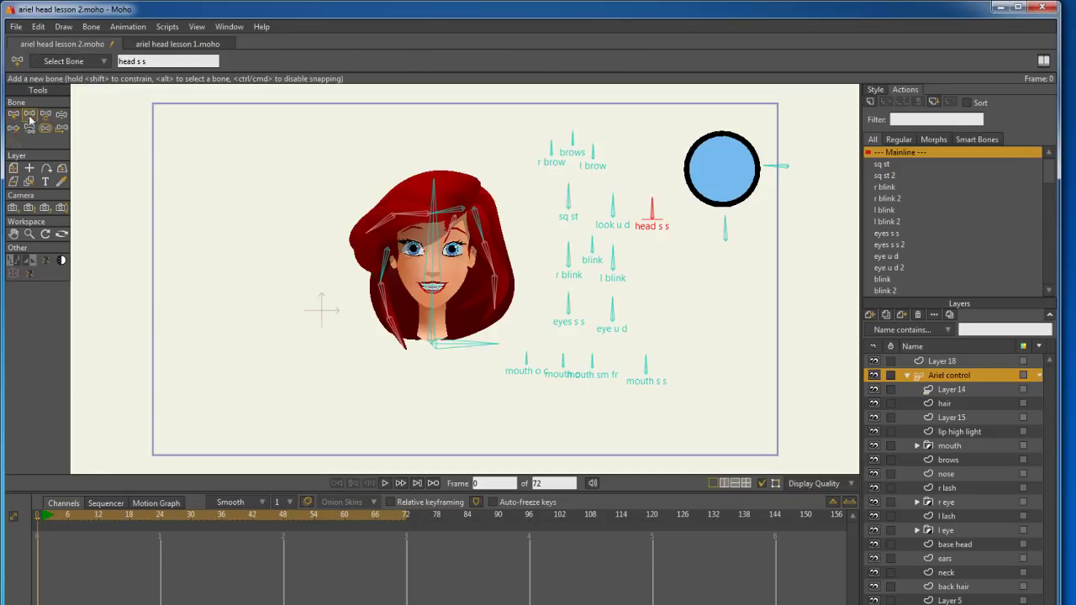
click(700, 327)
- Place bone B31 at the blue circle's centre and set its bone strength to 0
drag(725, 166, 727, 210)
key(ctrl+z)
click(723, 169)
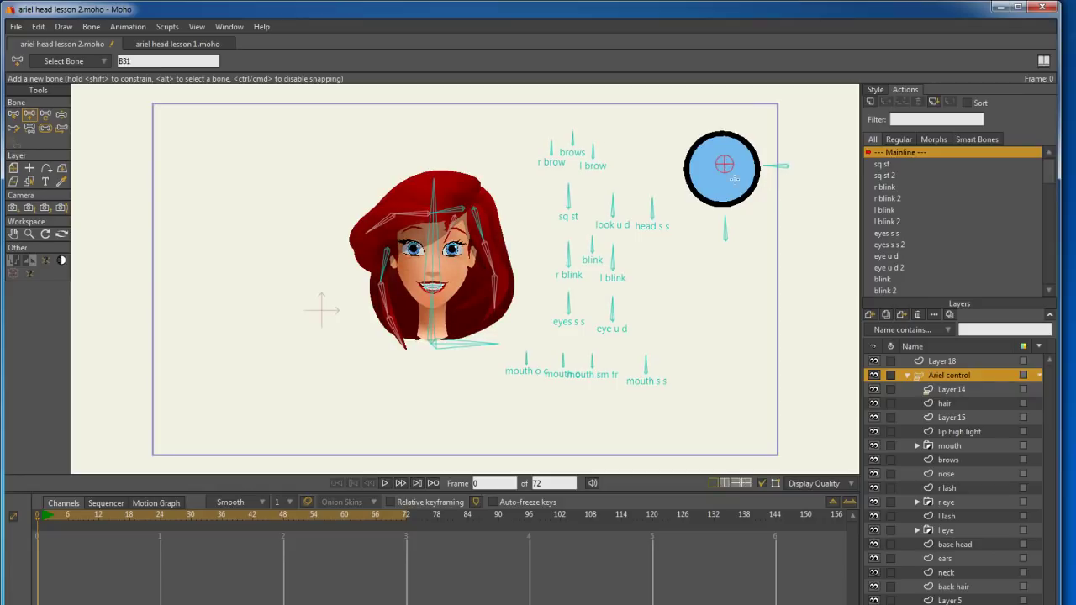
drag(734, 178, 734, 163)
key(ctrl+z)
click(724, 172)
drag(724, 171, 725, 163)
key(ctrl+z)
click(722, 171)
click(45, 128)
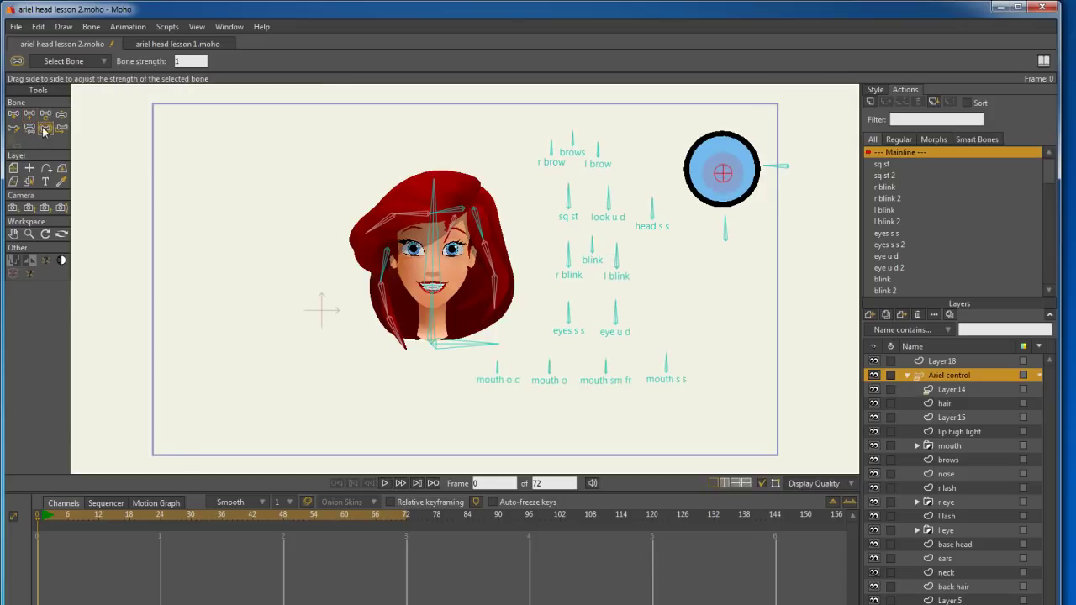
click(728, 186)
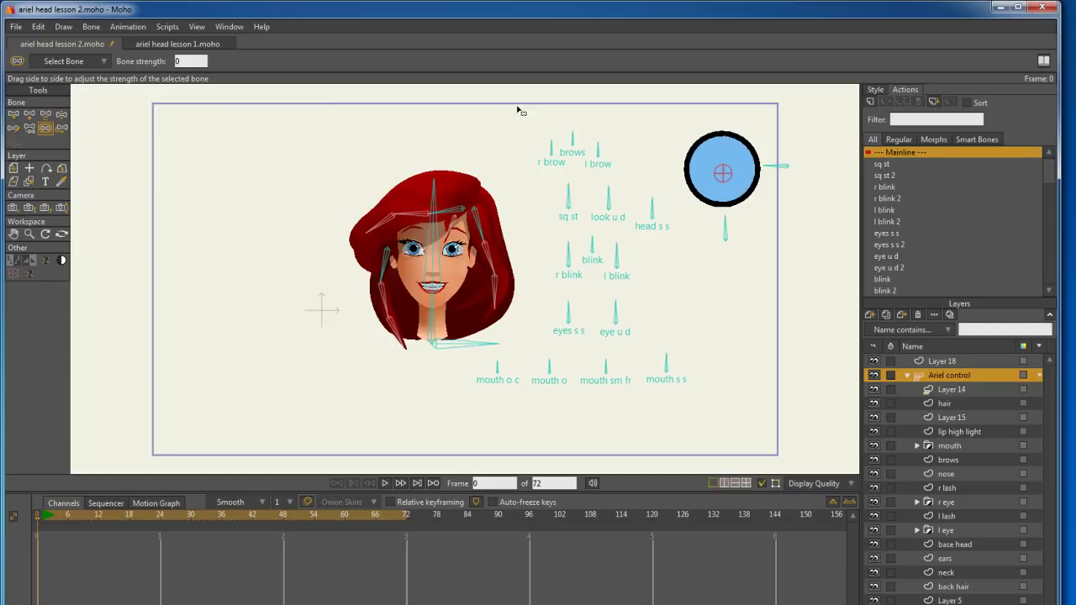
- Colour the circle-centre target bone yellow and rename it 'face tar'
click(17, 116)
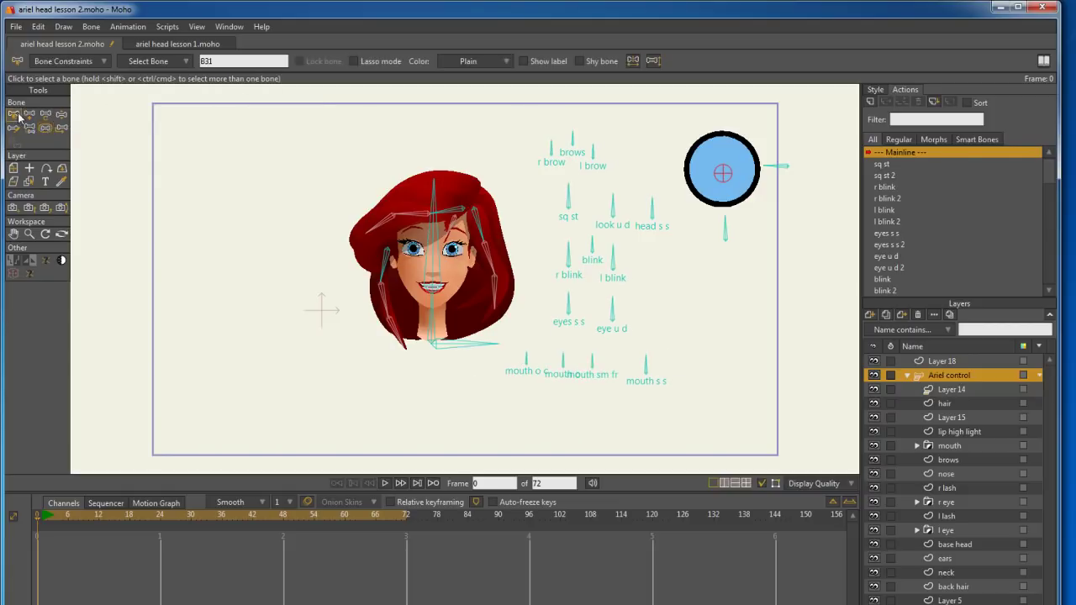
click(508, 62)
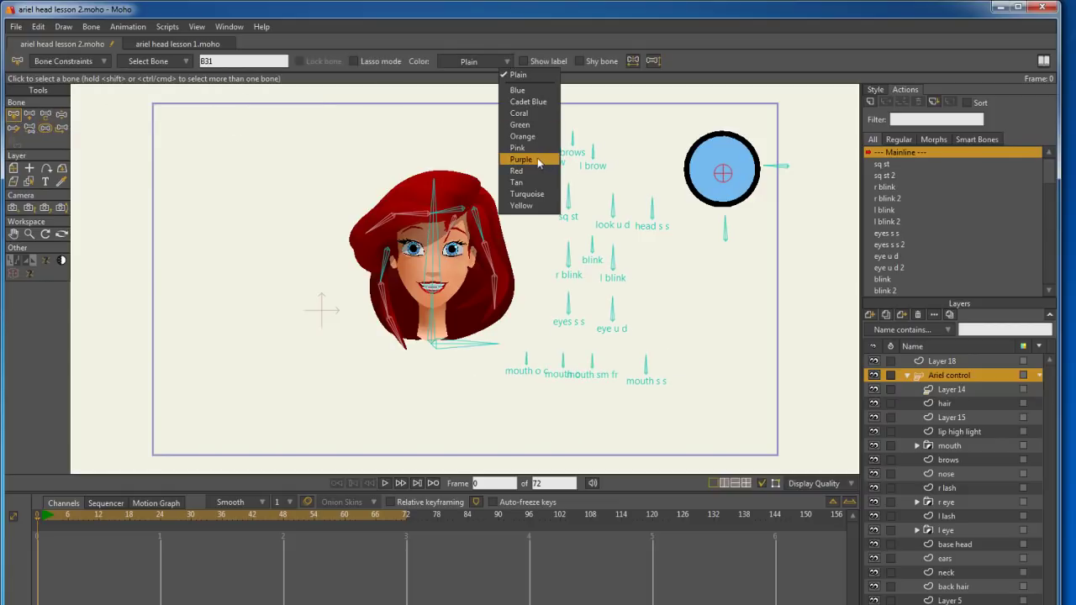
click(540, 206)
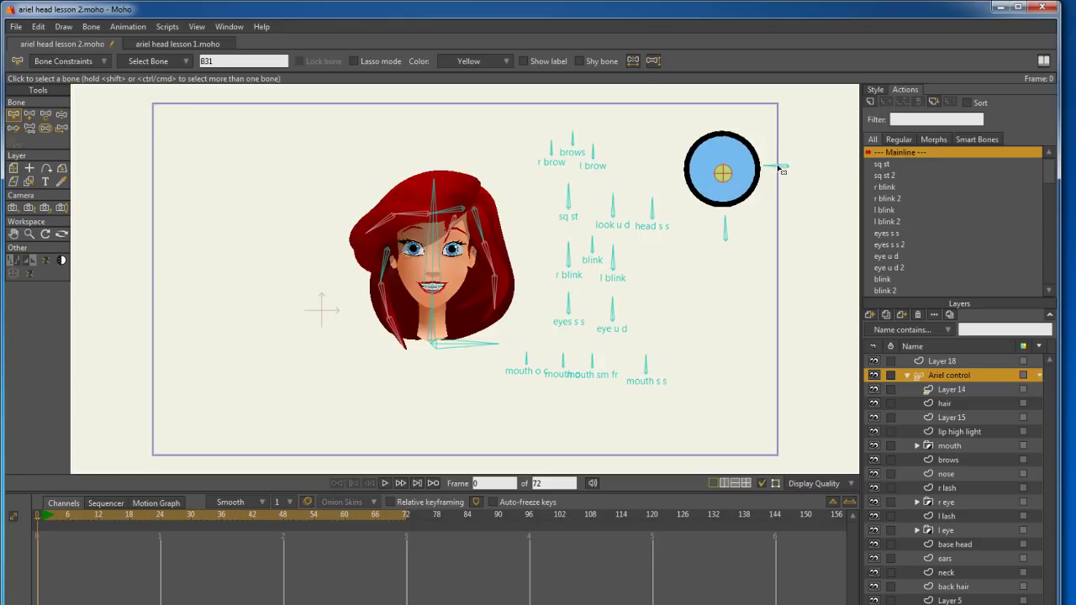
click(294, 132)
text(ace tar)
- Set face tar as the constraint target of bone c u d
click(783, 169)
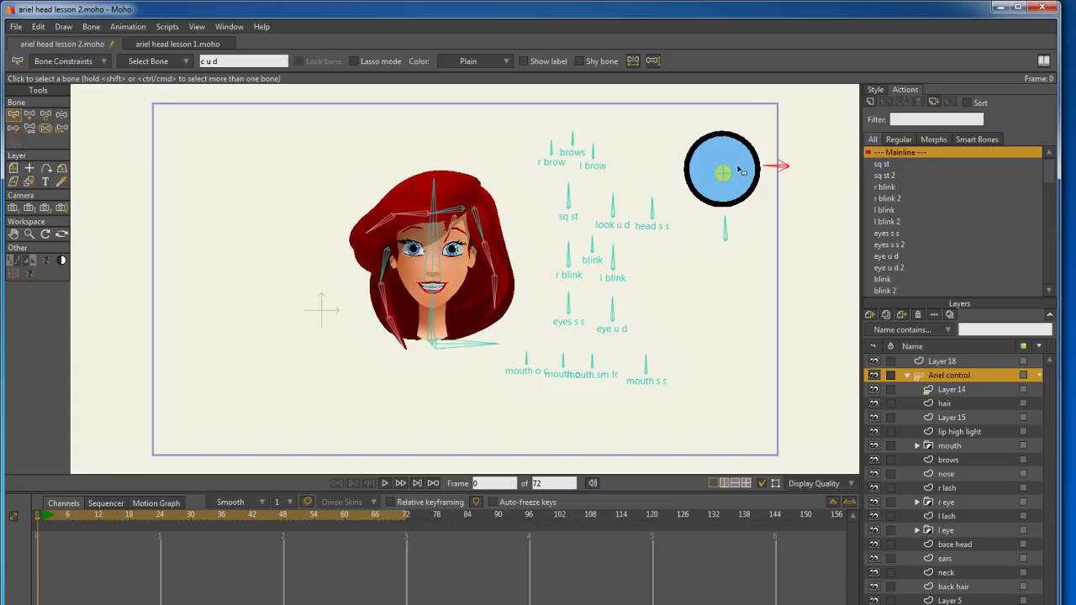
click(165, 64)
click(81, 62)
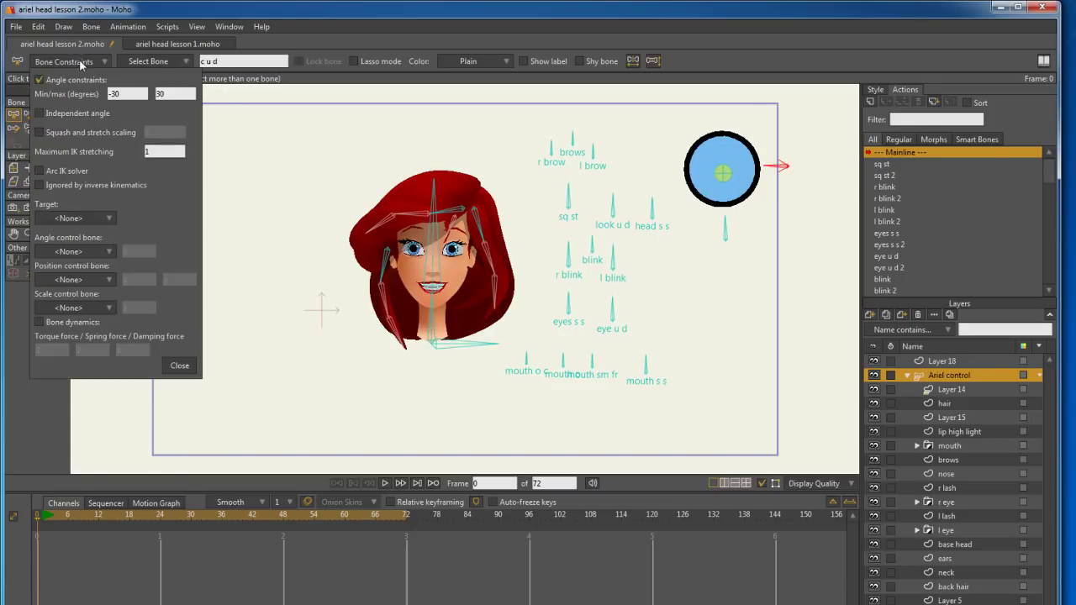
click(97, 219)
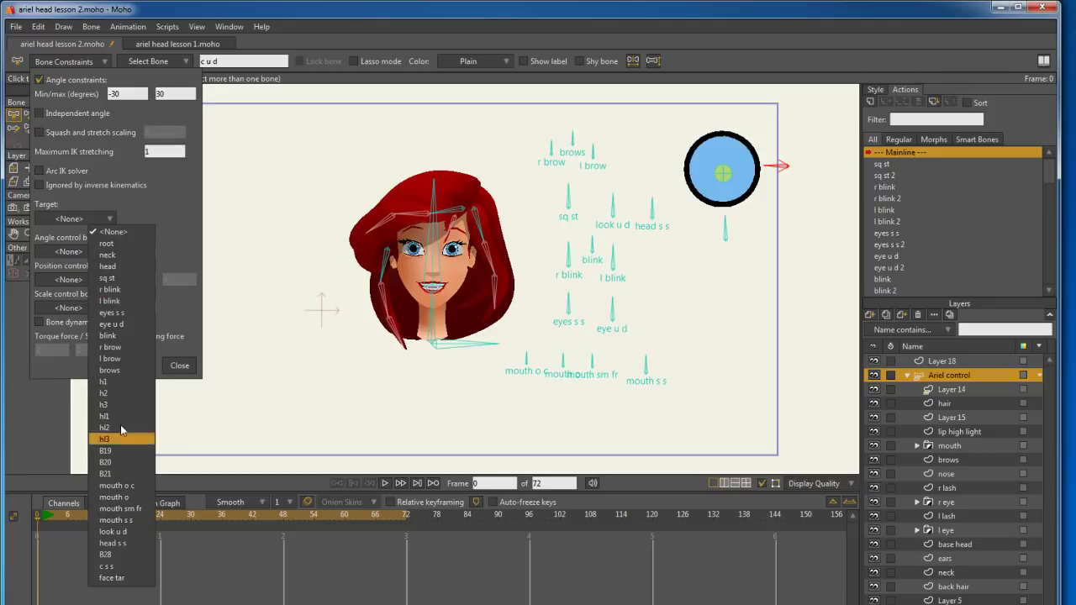
click(126, 578)
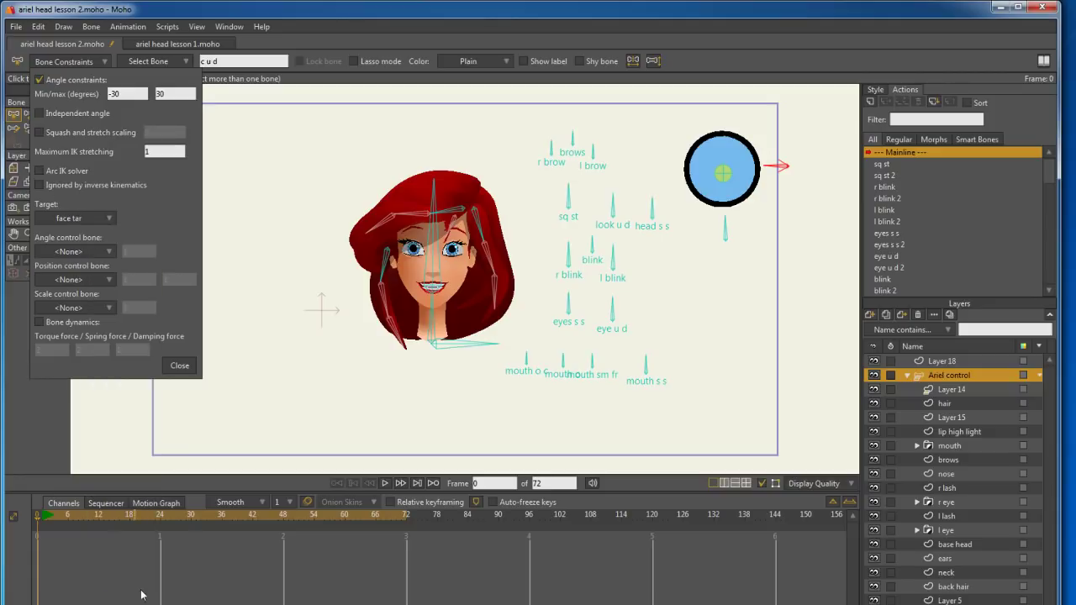
click(179, 367)
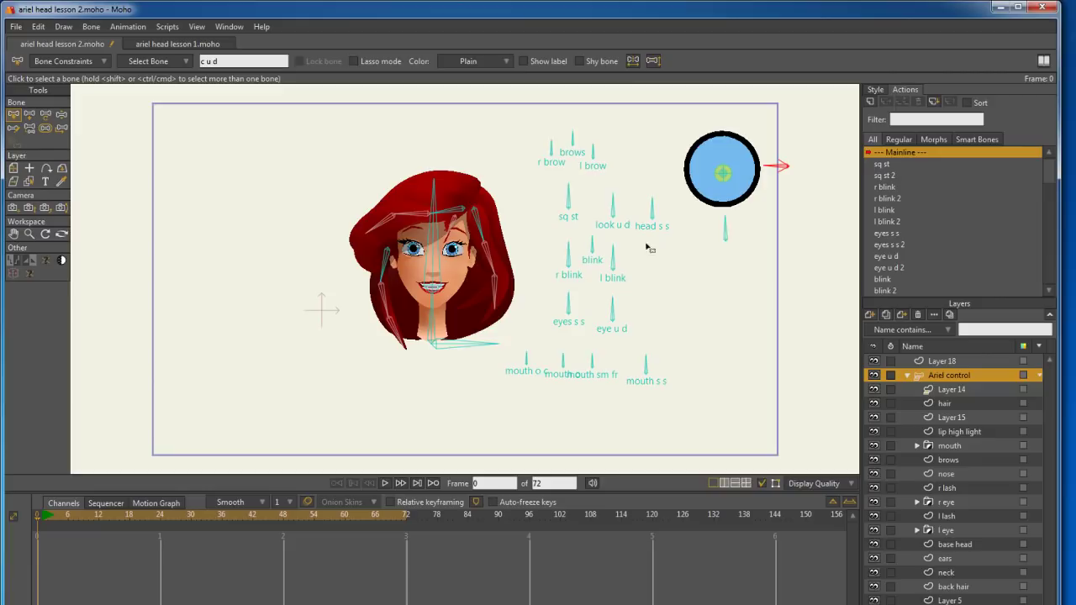
- Set face tar as the constraint target of bone c s s
click(725, 230)
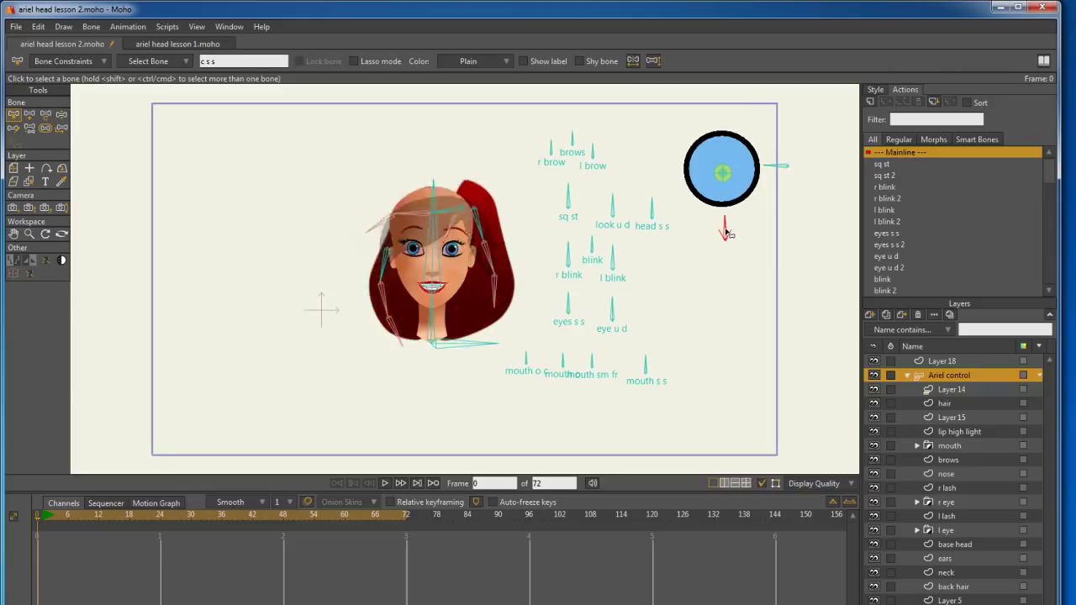
click(80, 65)
click(90, 222)
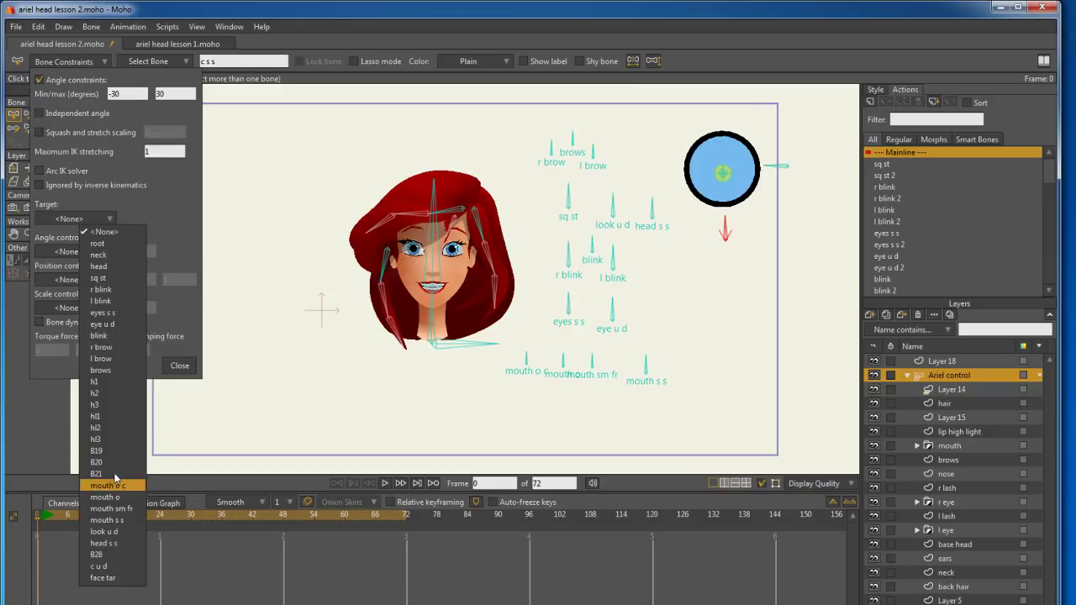
click(103, 577)
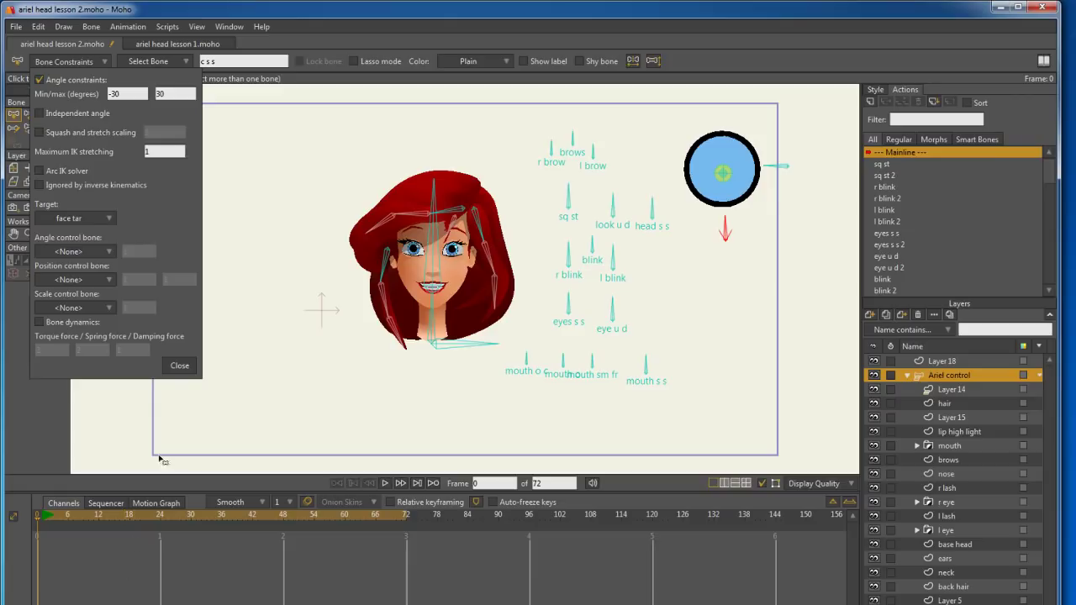
click(179, 366)
click(62, 116)
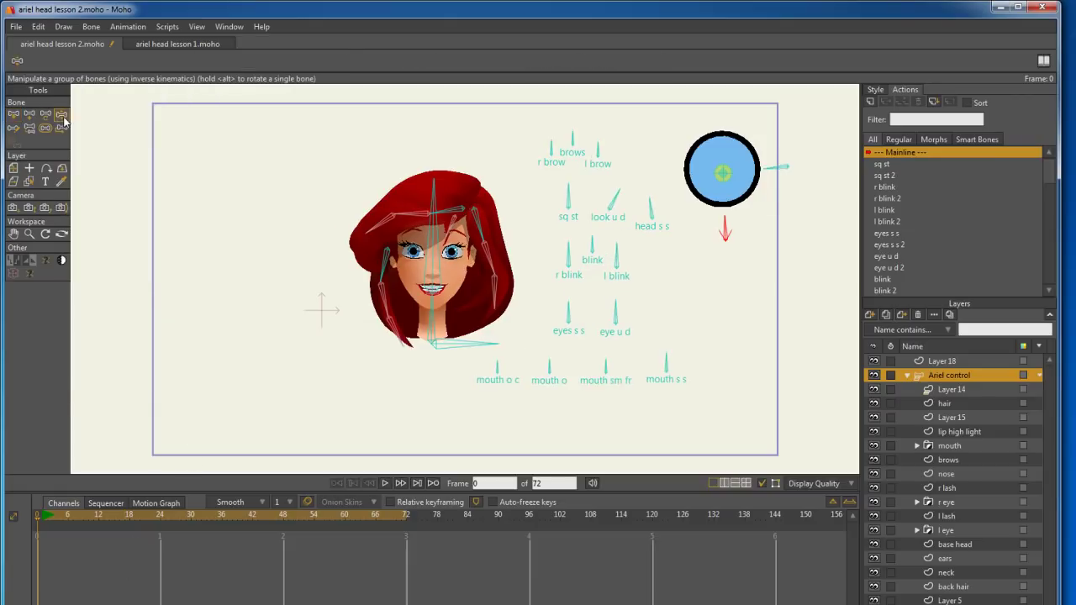
- Test the face target's head turn, then hide bones c u d, c s s, head s s and look u d
mouse_move(721, 174)
mouse_down()
mouse_move(716, 144)
mouse_move(699, 168)
mouse_move(745, 177)
mouse_move(747, 152)
mouse_move(702, 160)
mouse_move(735, 167)
mouse_move(723, 171)
mouse_up()
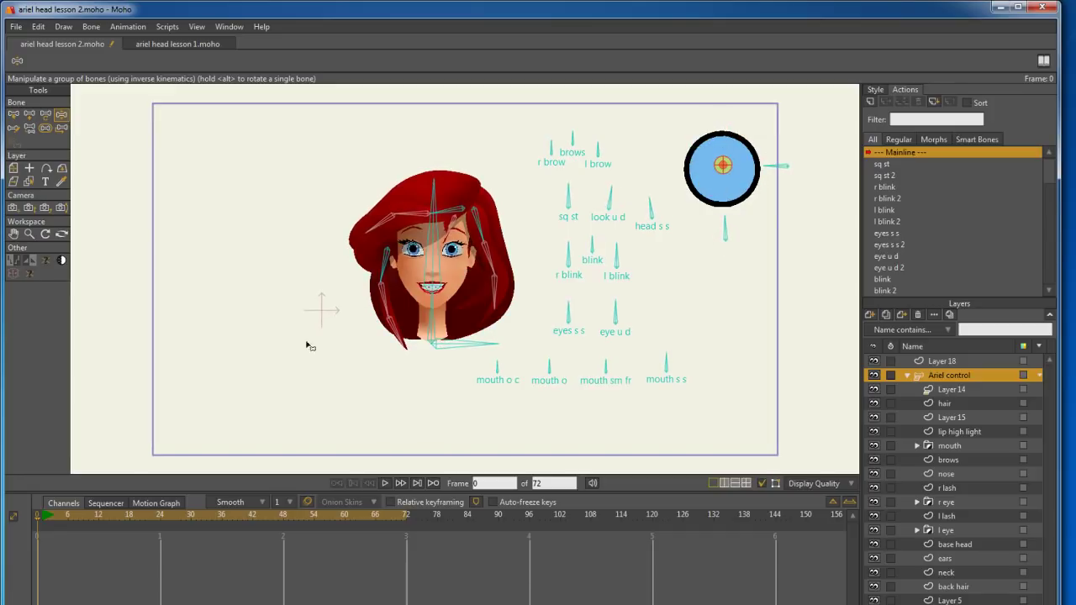
key(z)
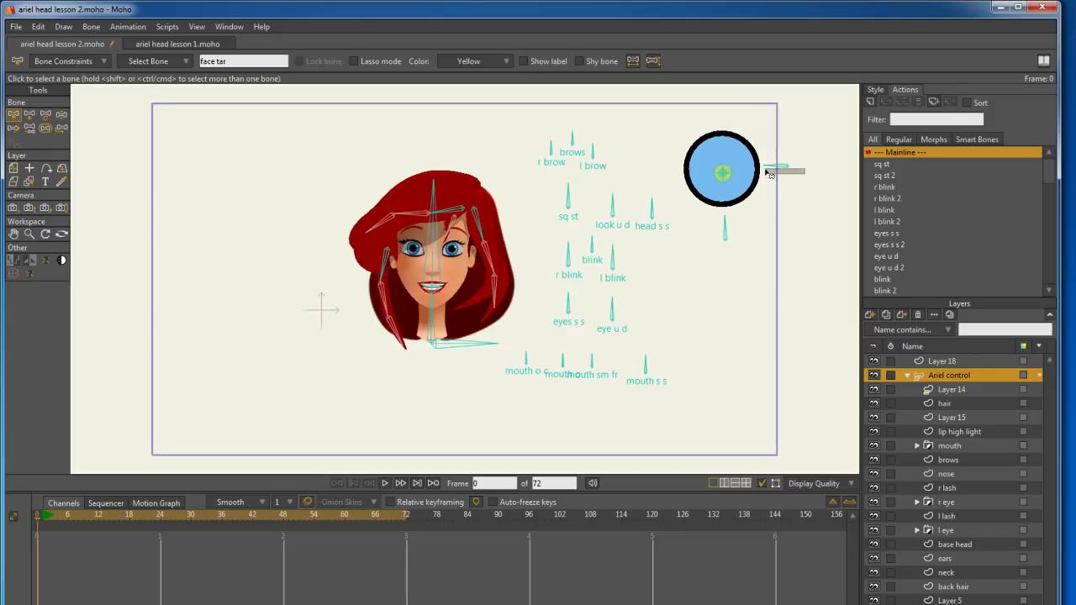
click(780, 165)
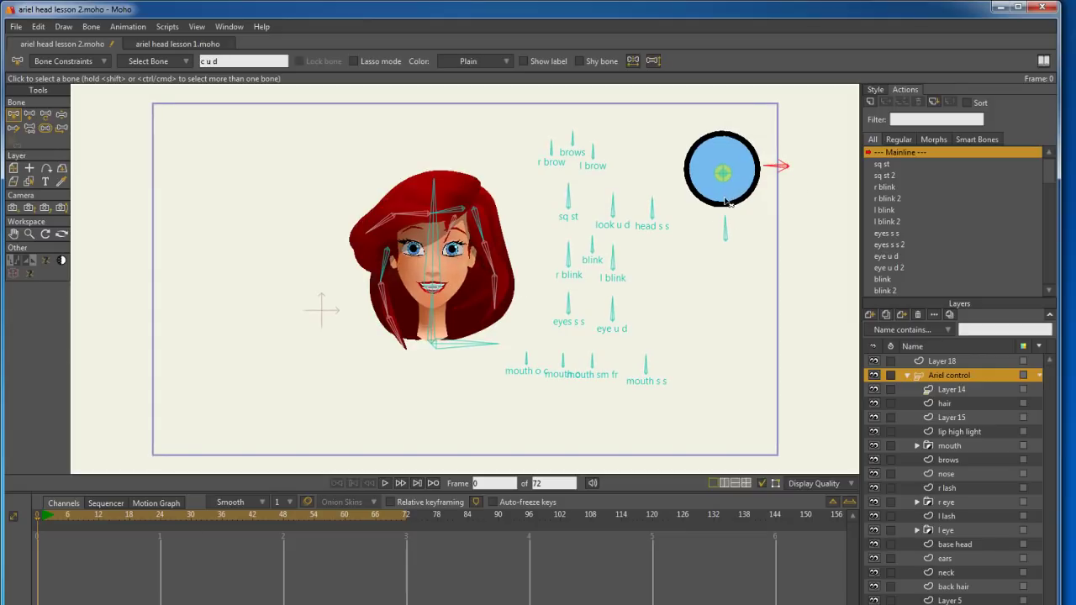
shift+click(726, 230)
shift+click(650, 210)
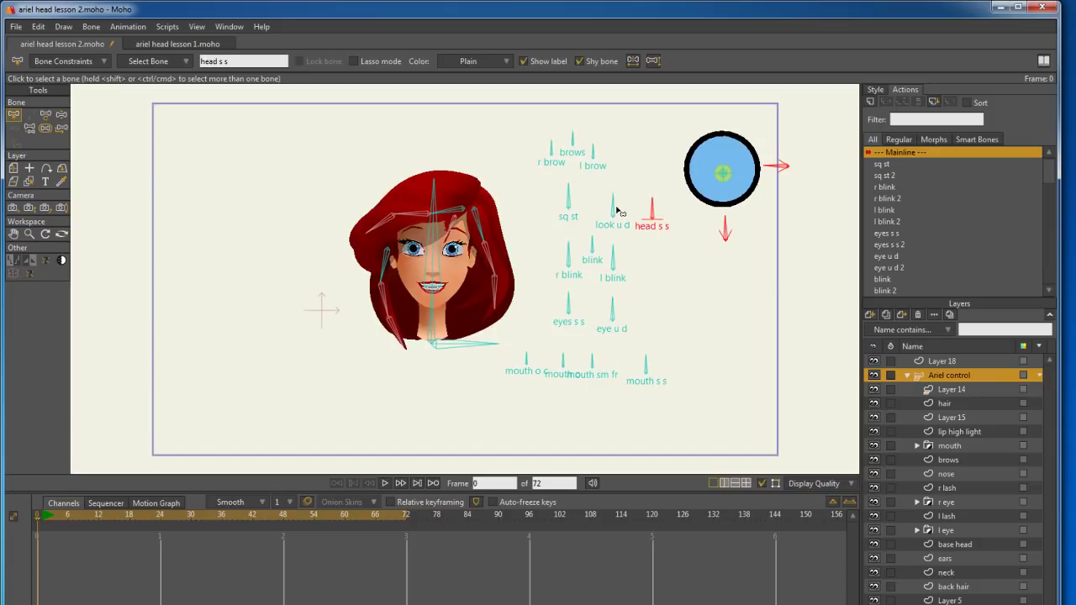
shift+click(614, 208)
click(91, 26)
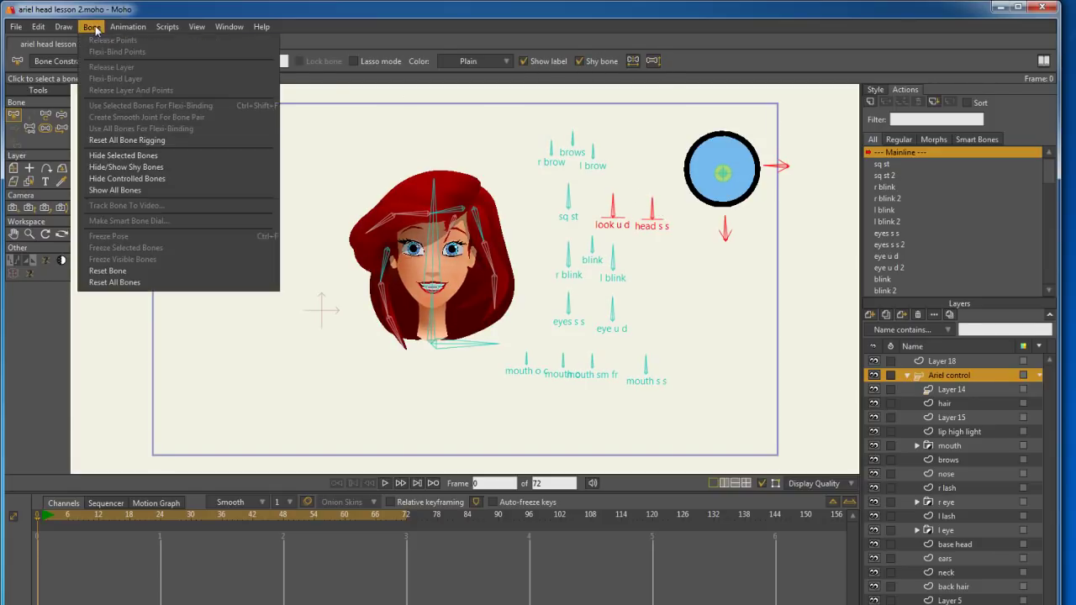
click(149, 157)
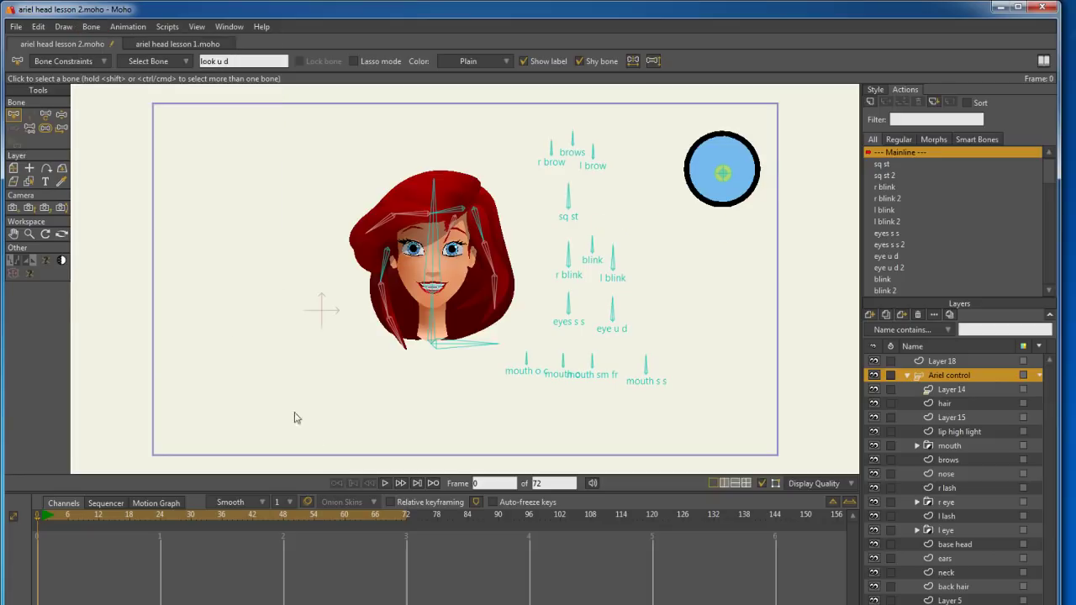
click(61, 113)
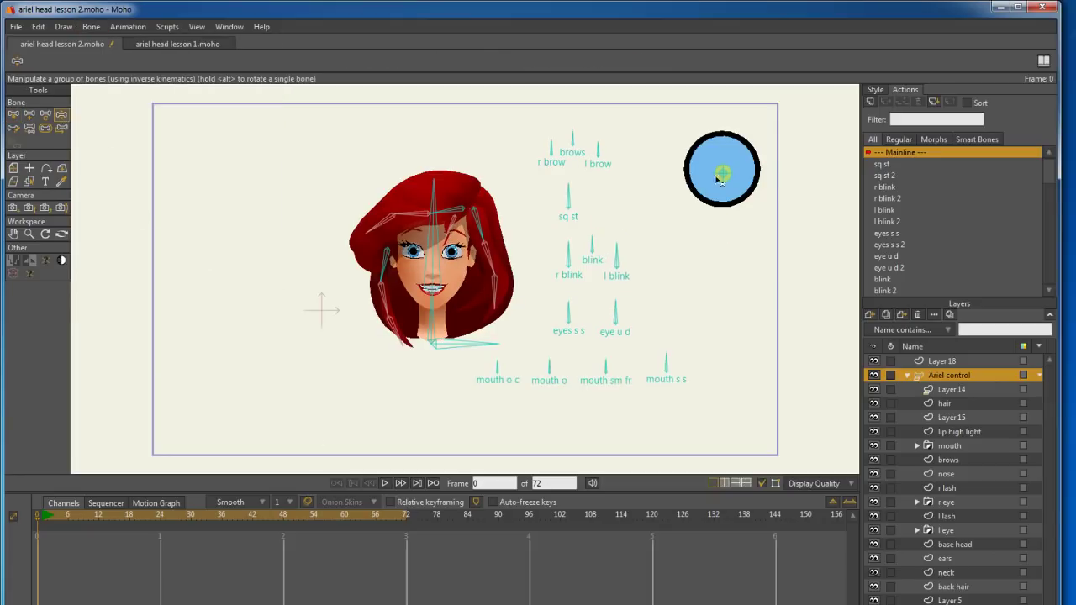
mouse_move(719, 181)
mouse_down()
mouse_move(716, 165)
mouse_move(713, 191)
mouse_move(728, 174)
mouse_up()
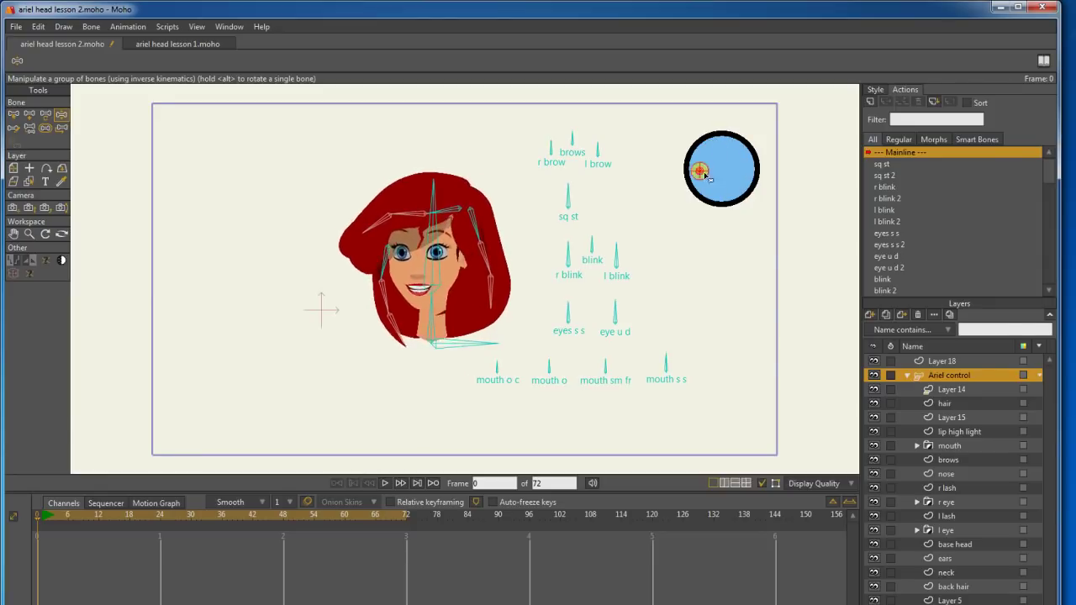
drag(701, 171, 748, 166)
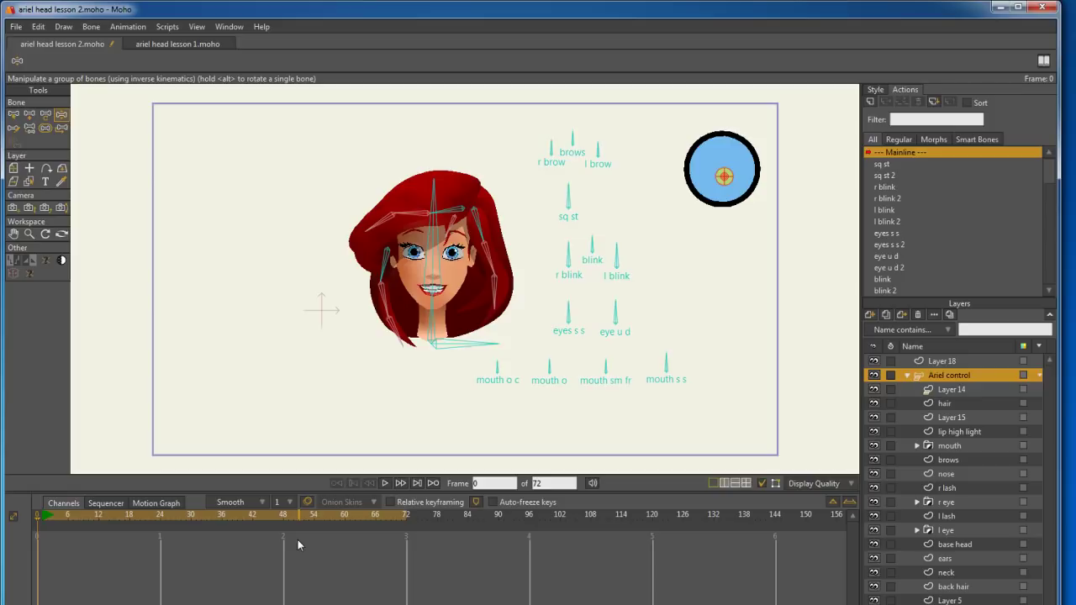
mouse_move(725, 175)
mouse_down()
mouse_move(711, 177)
mouse_move(721, 159)
mouse_move(727, 179)
mouse_move(716, 149)
mouse_move(712, 177)
mouse_move(722, 168)
mouse_up()
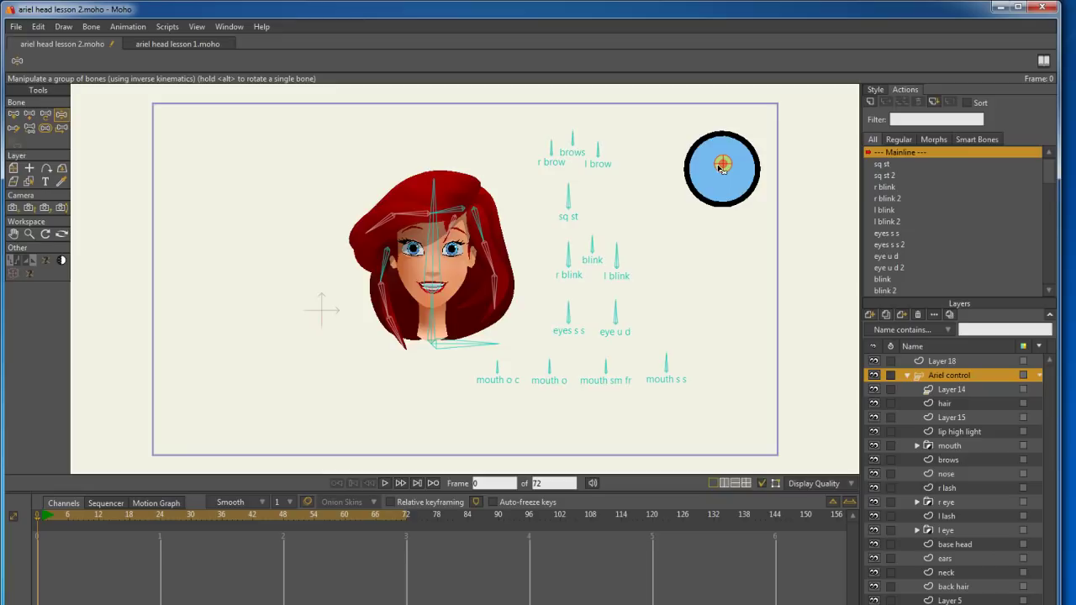
mouse_move(721, 167)
mouse_down()
mouse_move(735, 168)
mouse_move(728, 185)
mouse_move(722, 170)
mouse_up()
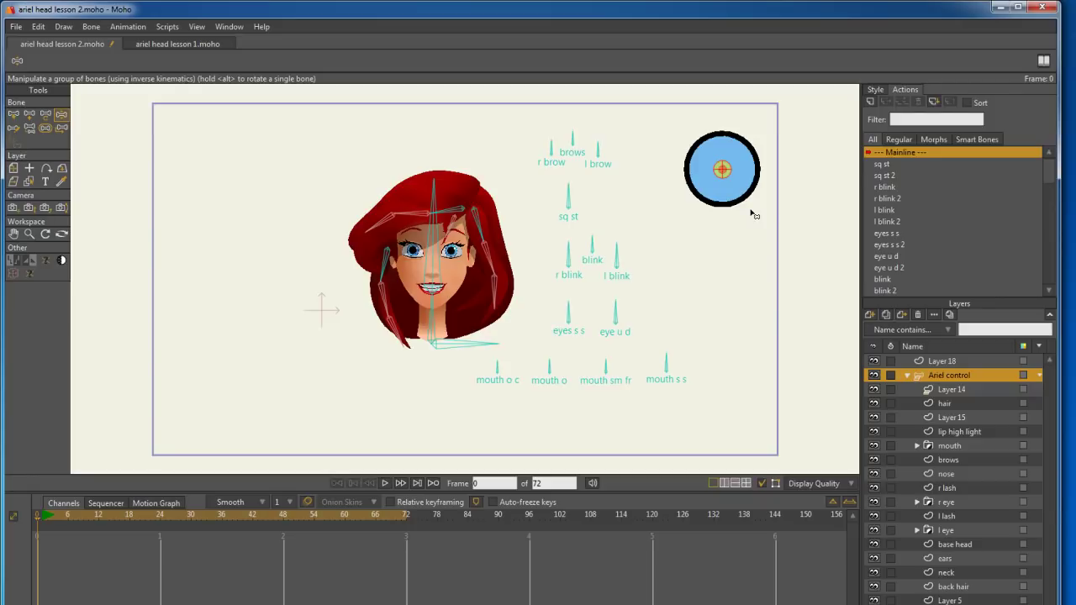
mouse_move(722, 169)
mouse_down()
mouse_move(702, 168)
mouse_move(720, 192)
mouse_move(738, 171)
mouse_move(704, 169)
mouse_move(732, 150)
mouse_move(733, 175)
mouse_move(715, 153)
mouse_move(713, 179)
mouse_move(743, 152)
mouse_move(704, 168)
mouse_move(721, 162)
mouse_up()
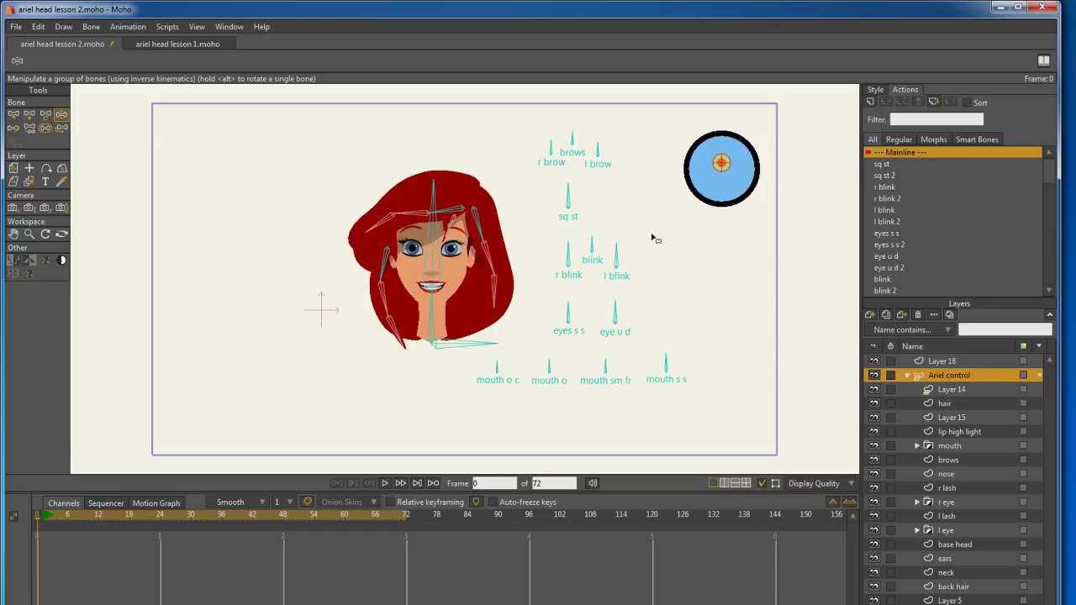
- Key the face target at frames 1, 15, 29 and 40 to turn Ariel's head, then play it back
click(42, 520)
click(722, 173)
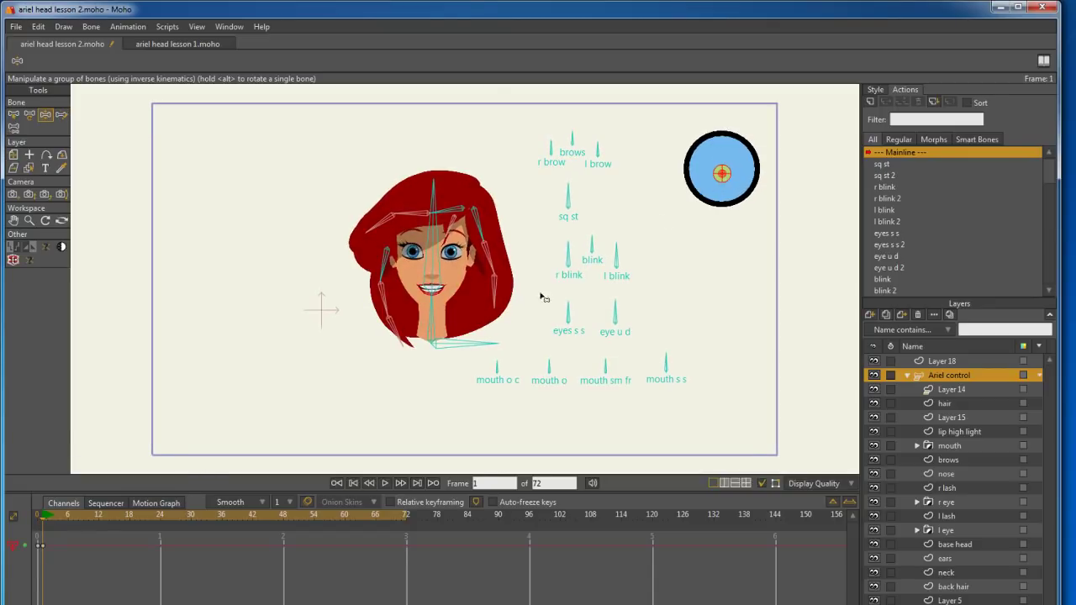
click(114, 523)
click(115, 523)
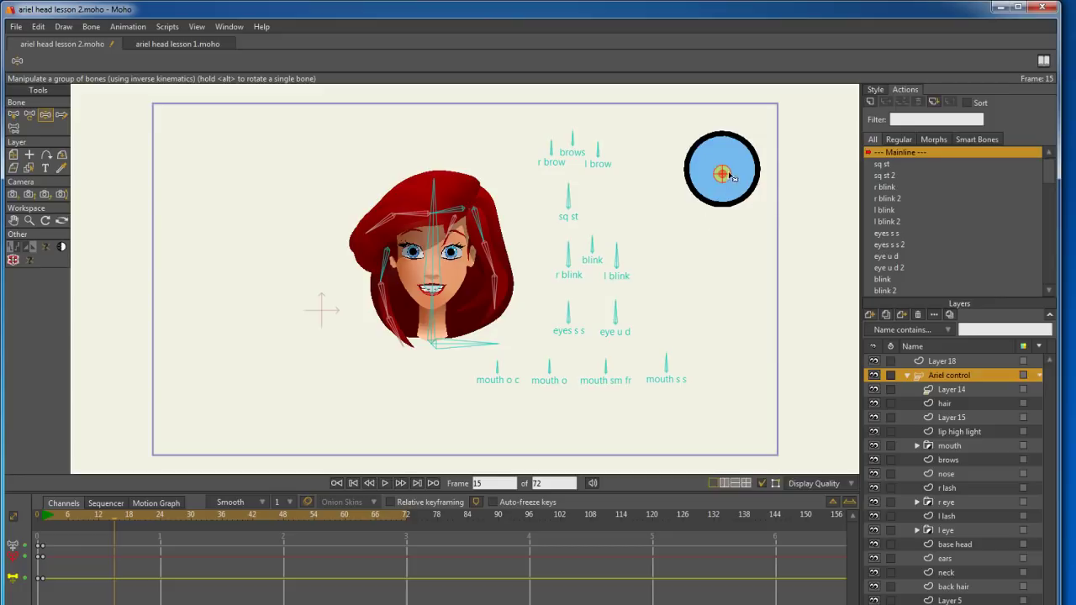
mouse_move(722, 173)
mouse_down()
mouse_move(755, 144)
mouse_move(689, 173)
mouse_move(688, 158)
mouse_move(724, 166)
mouse_up()
click(186, 519)
key(ctrl+Right)
key(ctrl+Right)
key(ctrl+Right)
key(ctrl+Right)
key(ctrl+Right)
key(ctrl+Right)
key(ctrl+Right)
key(ctrl+Right)
key(ctrl+Right)
key(ctrl+Right)
key(ctrl+Right)
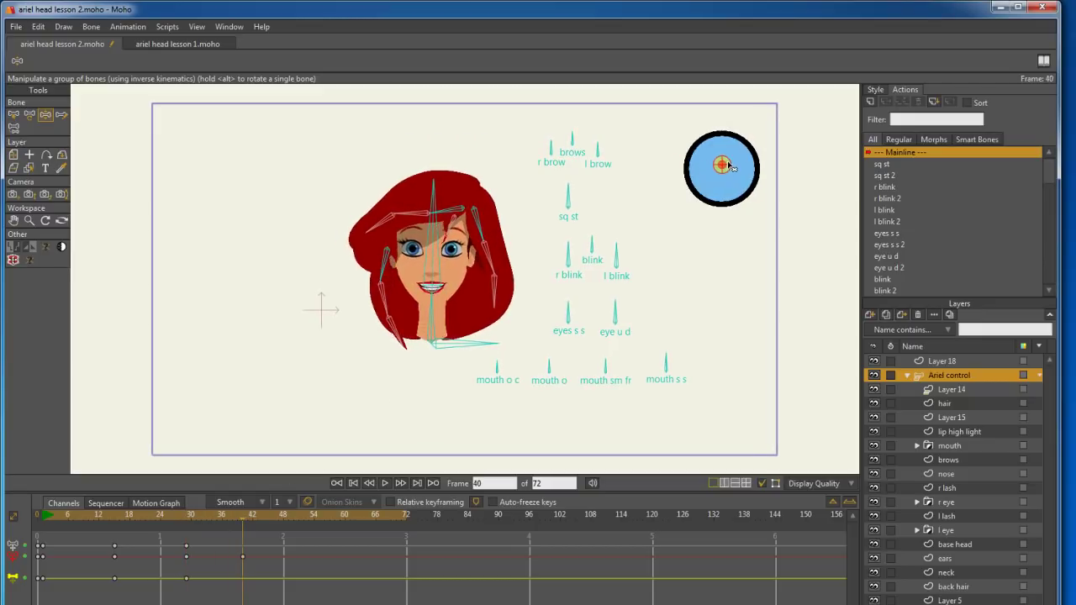
click(384, 483)
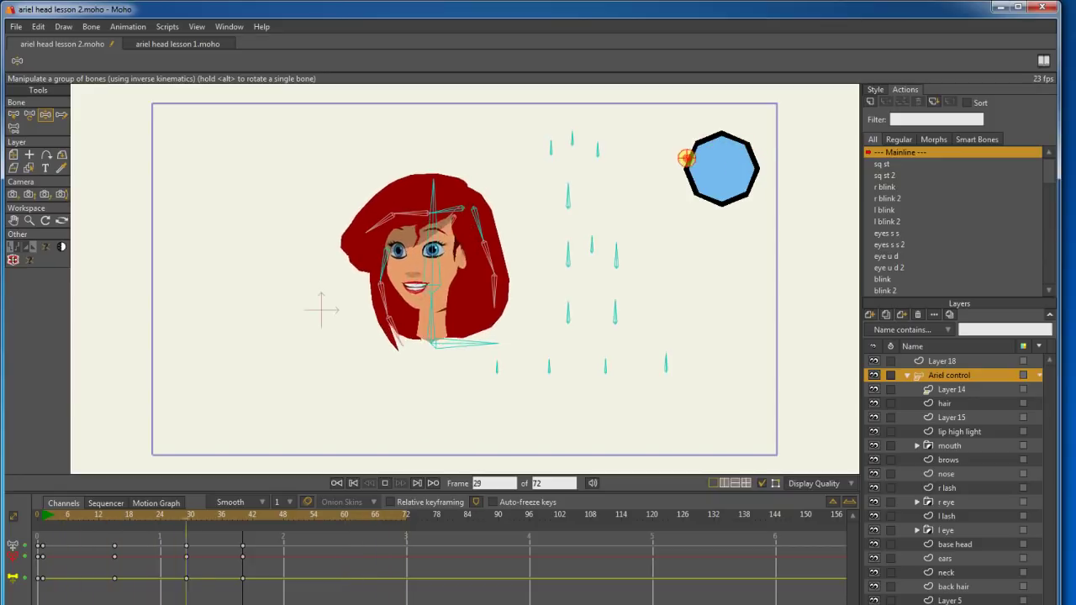
click(384, 483)
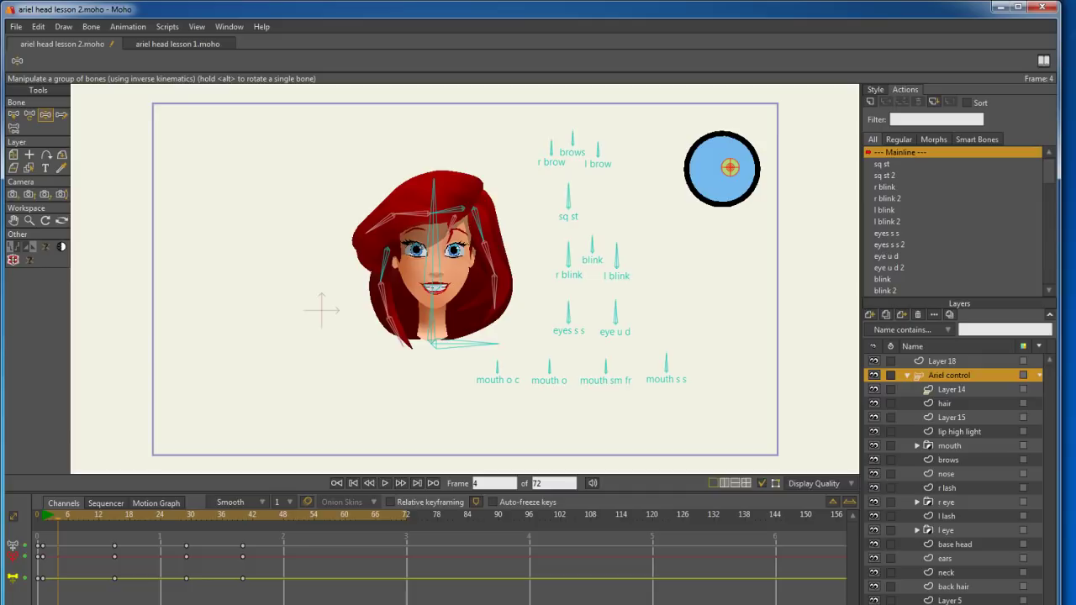